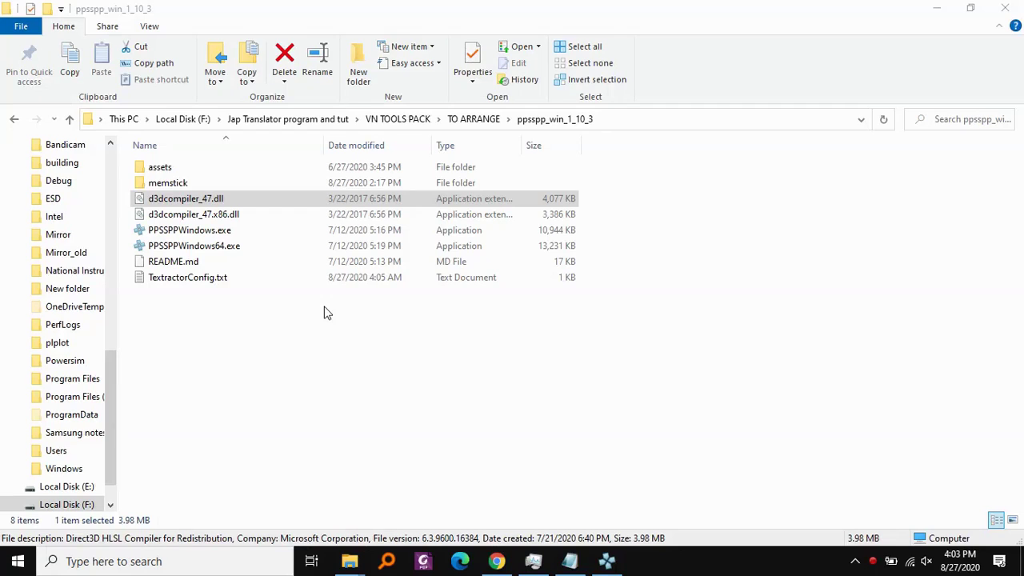
Run the 32-bit PPSSPPWindows.exe through Locale Emulator in Japanese as administrator.
left_click(222, 231)
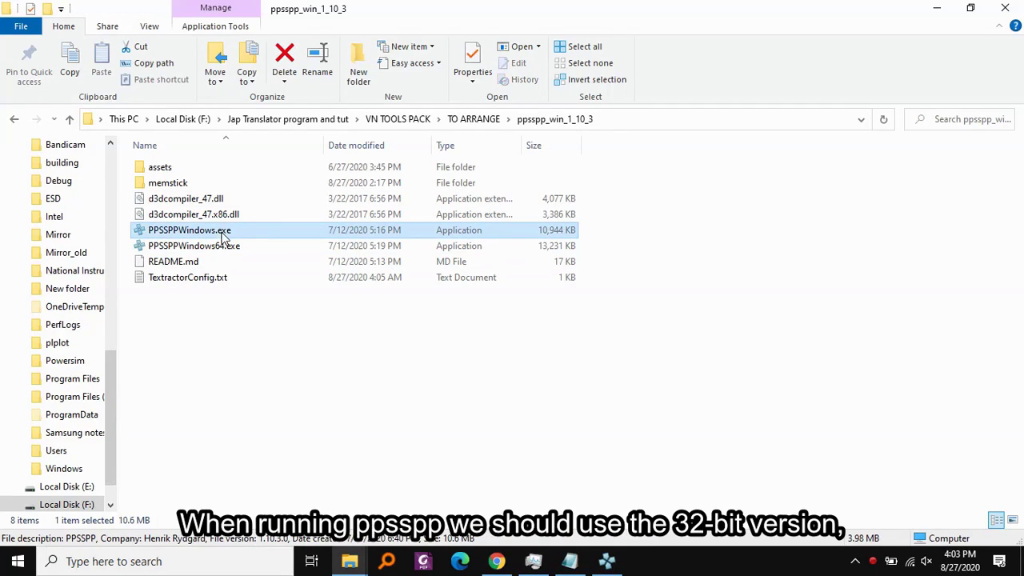
right_click(222, 232)
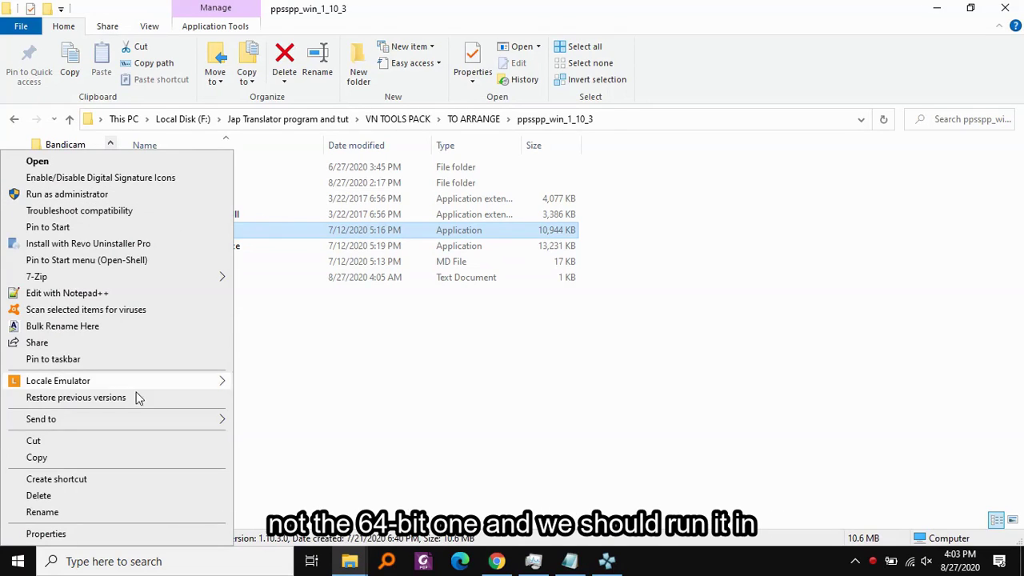
mouse_move(202, 385)
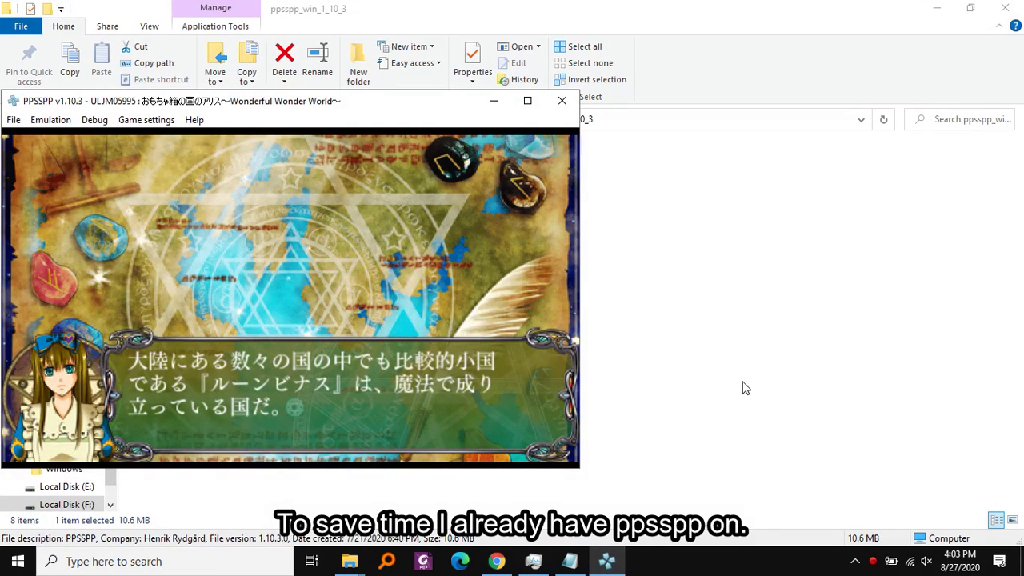
Maximize the Textractor x86 folder and run Textractor.exe via Locale Emulator > Run in Japanese (Admin).
mouse_move(350, 560)
left_click(577, 487)
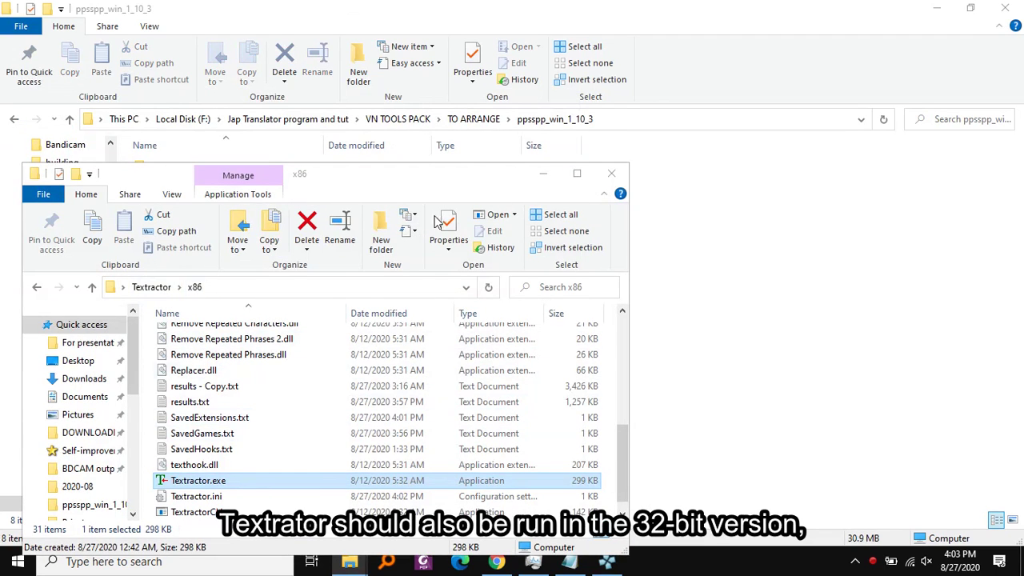
double_click(436, 176)
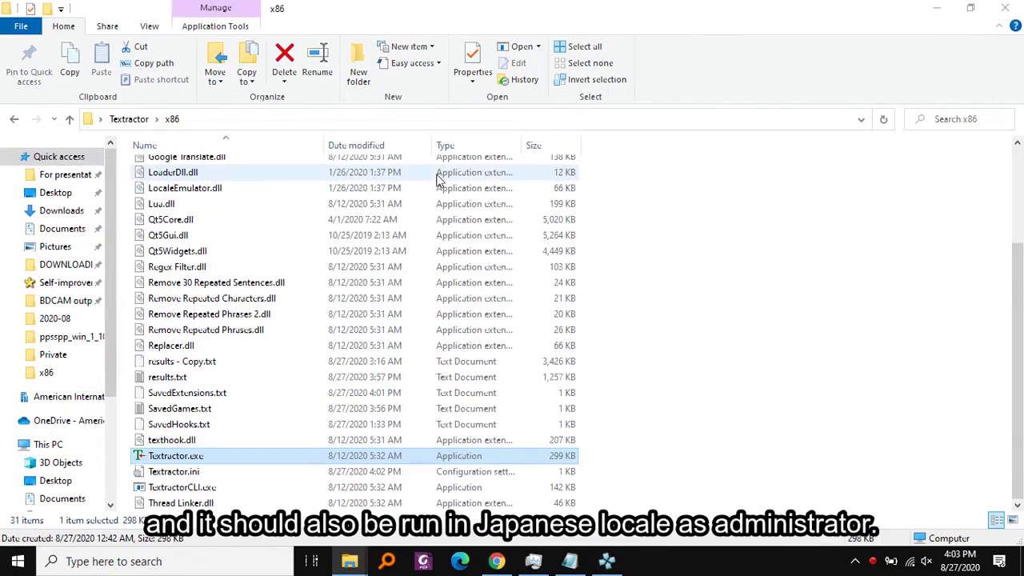
right_click(229, 458)
mouse_move(180, 293)
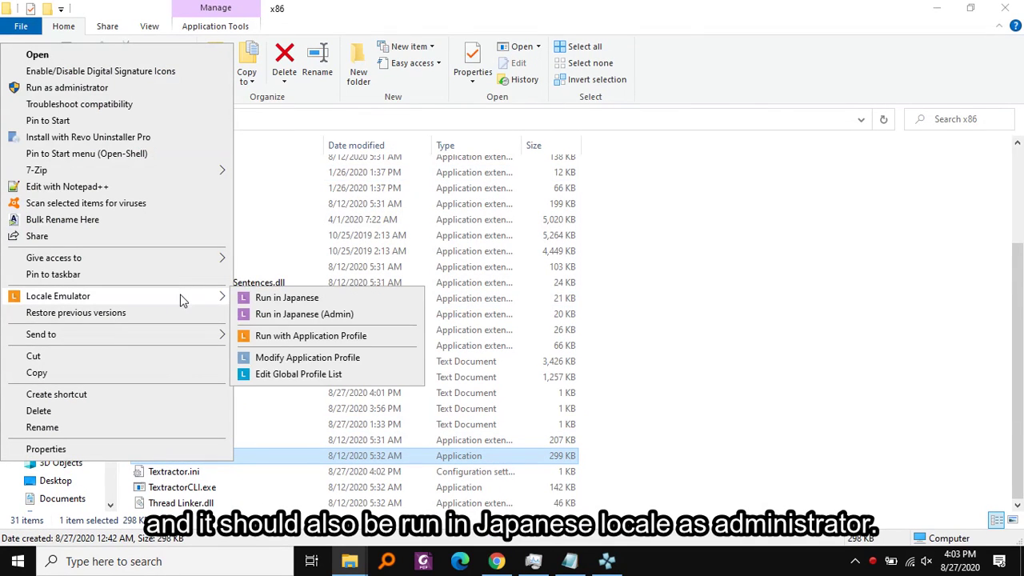
left_click(331, 316)
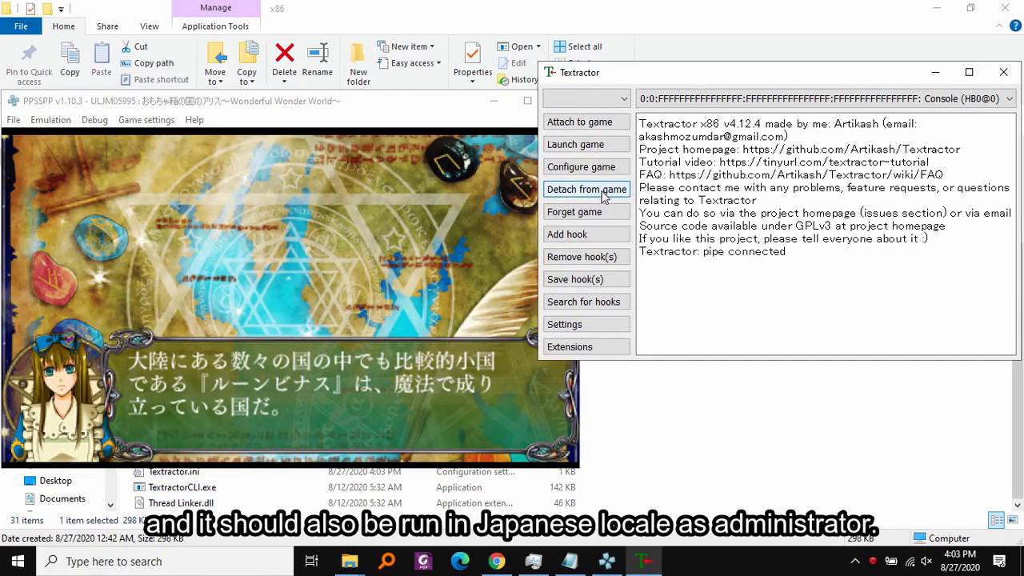
Attach Textractor to the PPSSPPWindows.exe process and highlight the log's search-for-hooks recommendation.
left_click(593, 124)
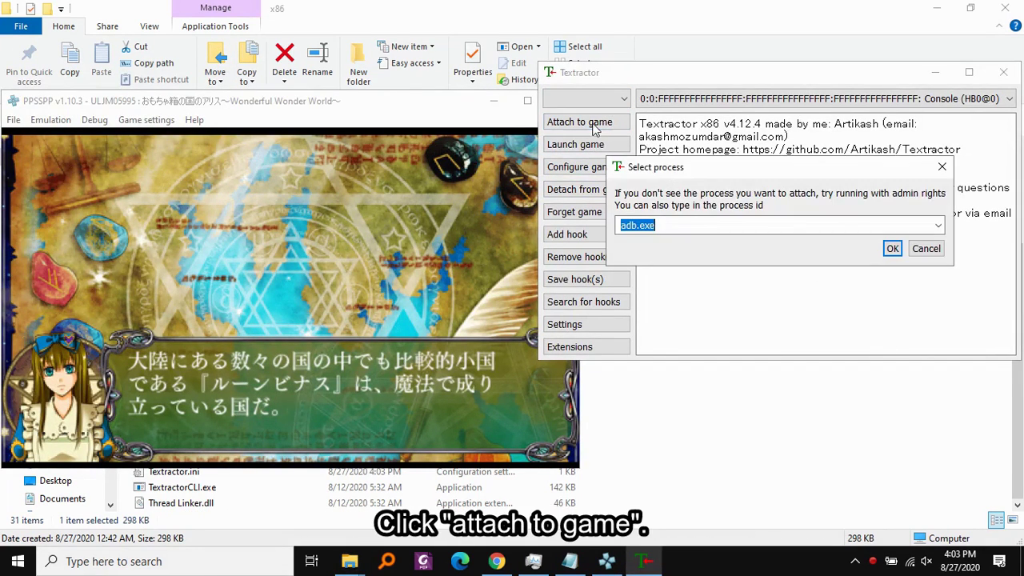
left_click(938, 226)
scroll(777, 288, "down", 3)
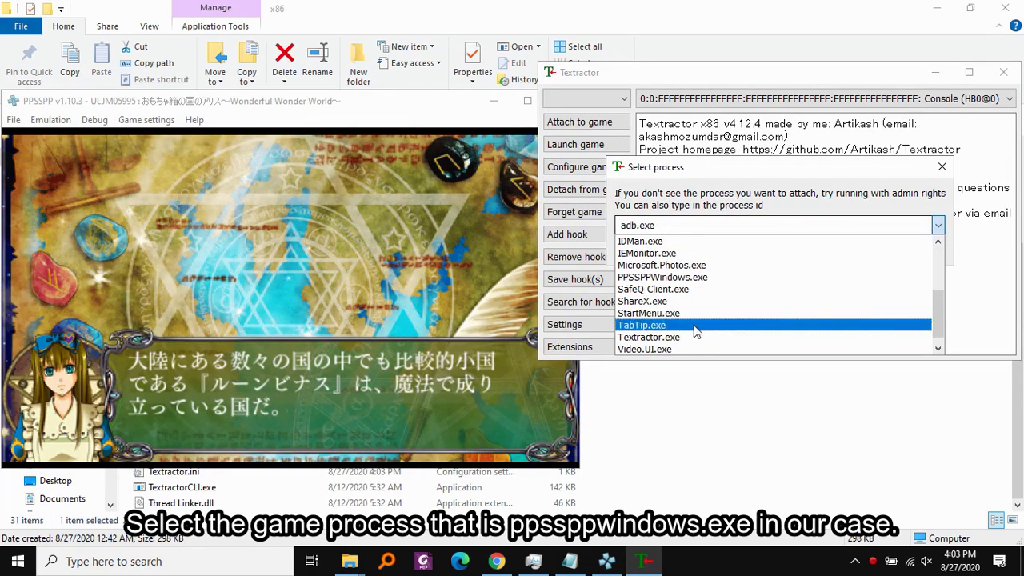
left_click(794, 275)
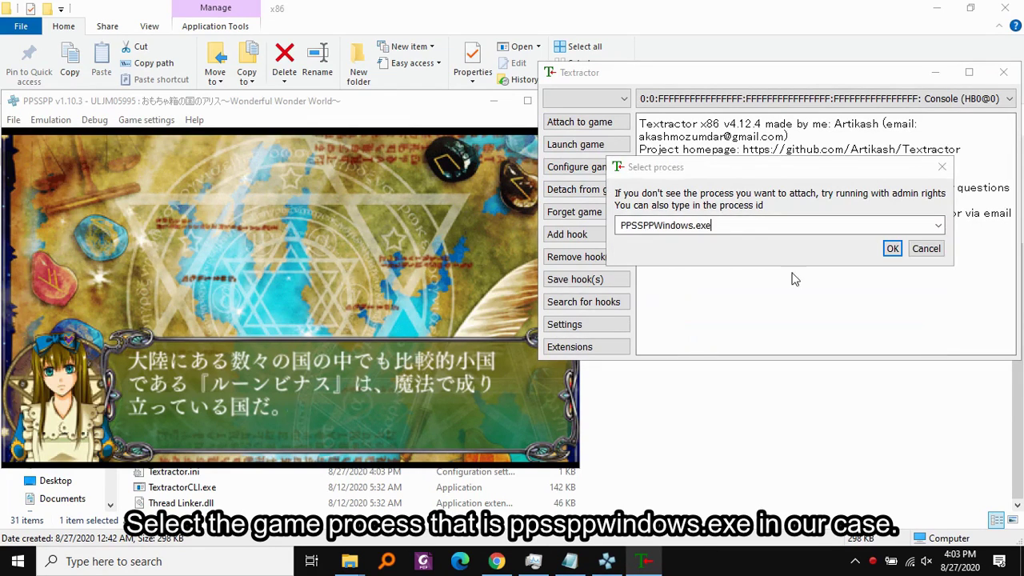
left_click(892, 249)
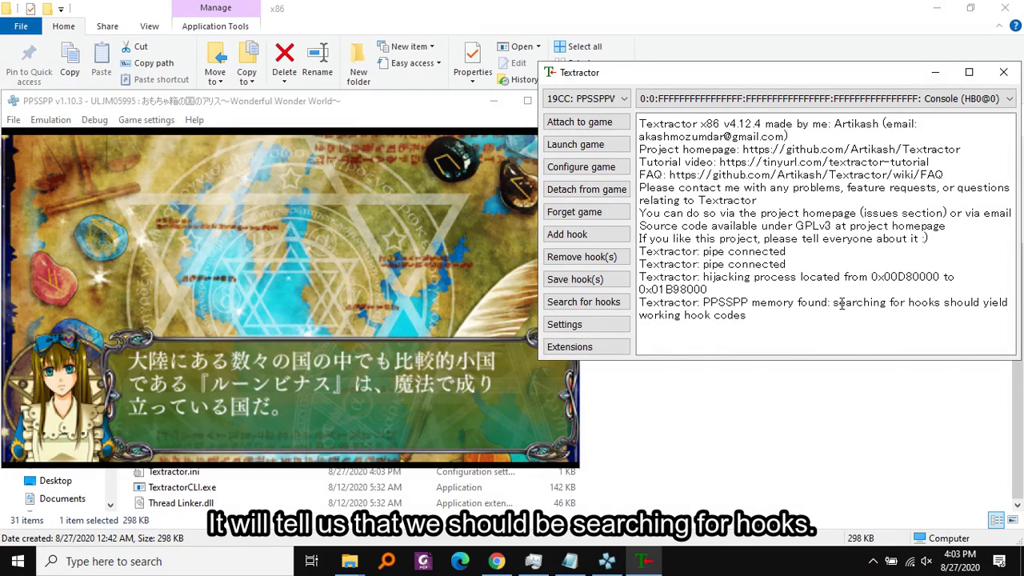
left_click_drag(863, 311, 944, 305)
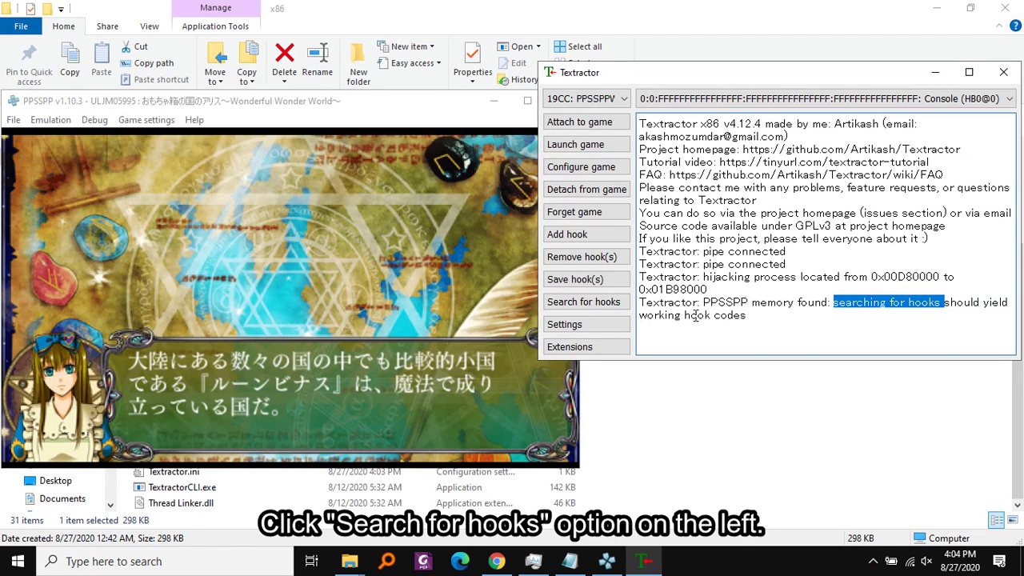
Past the instability warning, start a hook search with Search for Chinese/Japanese/Korean ticked.
left_click(593, 311)
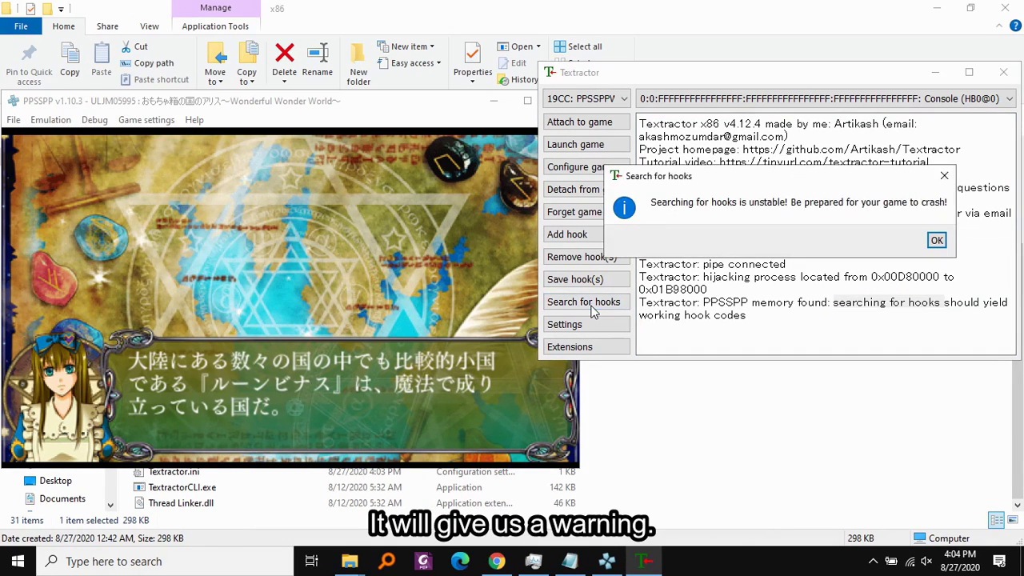
left_click(936, 241)
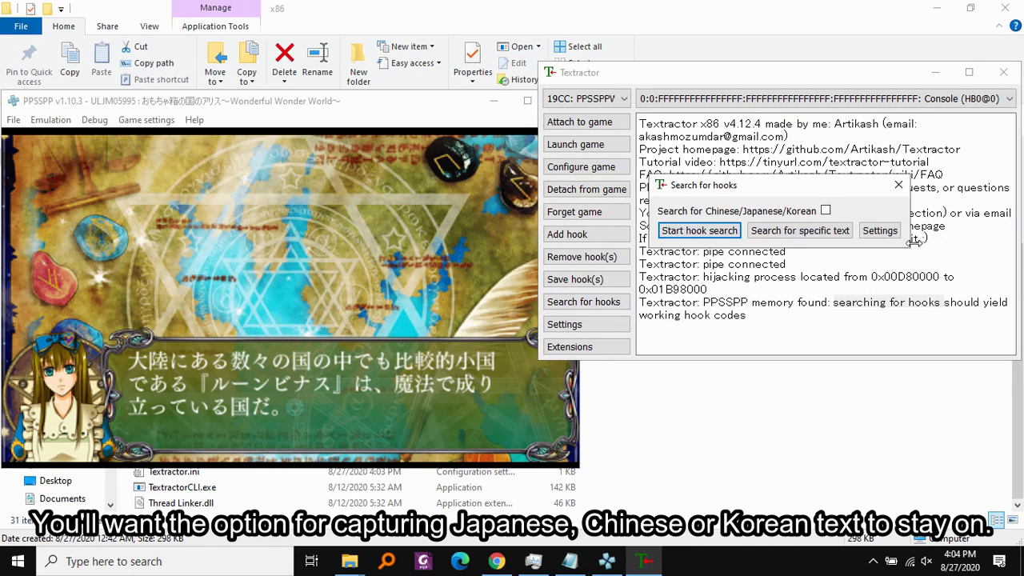
left_click(826, 211)
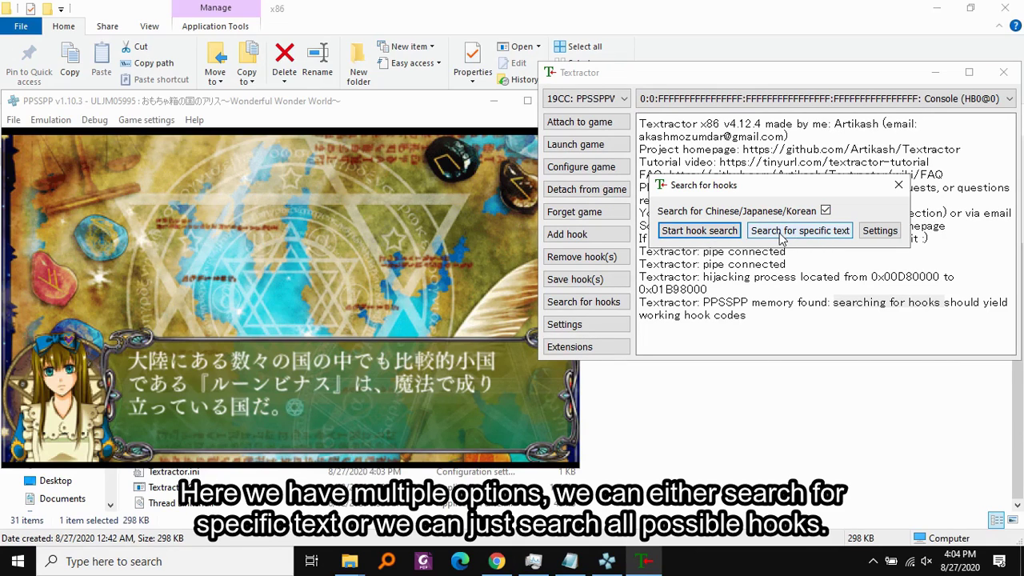
left_click(700, 230)
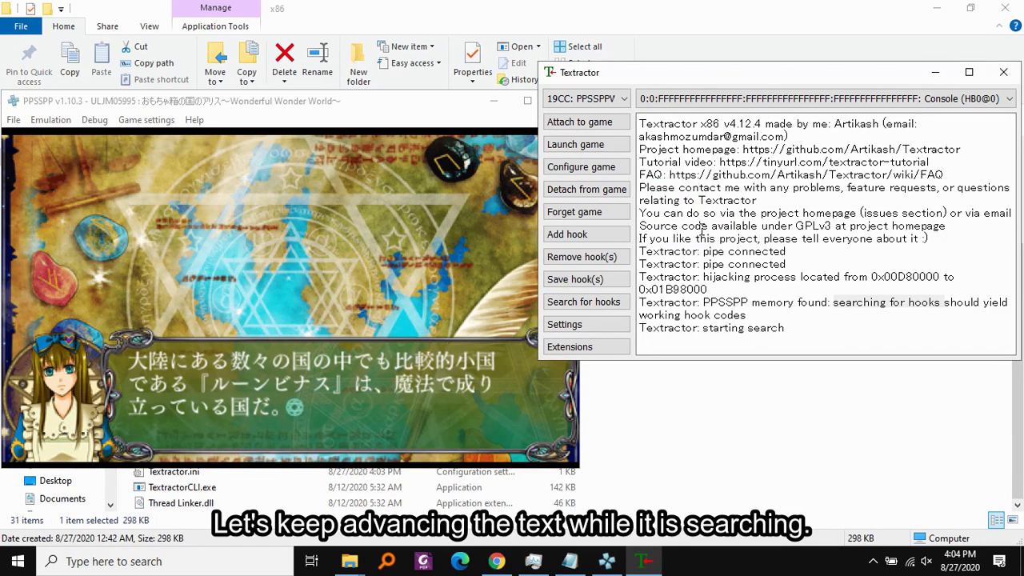
Focus the PPSSPP window and press X twelve times through the princess, castle and room scenes.
left_click(304, 370)
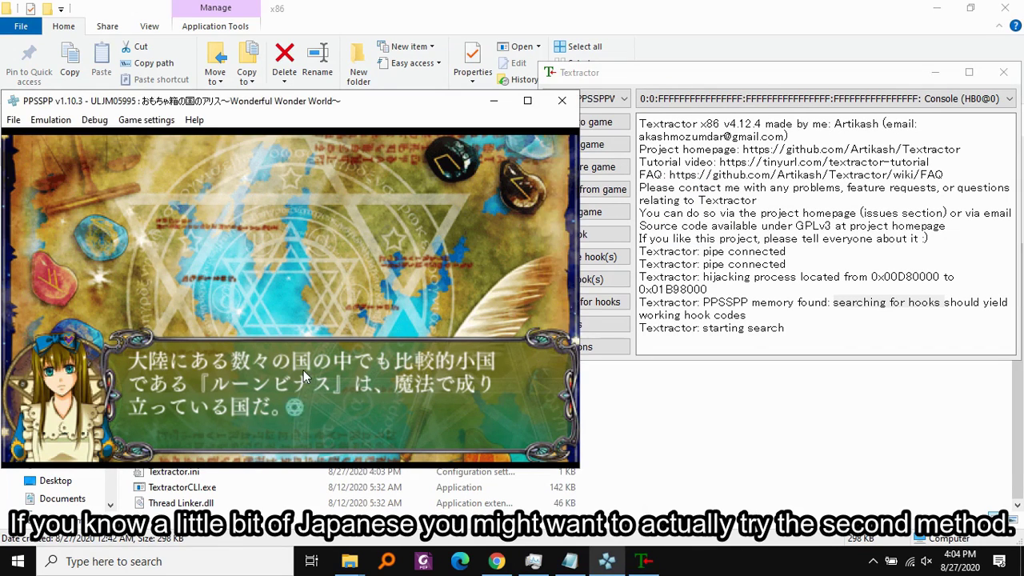
key("x")
key("x")
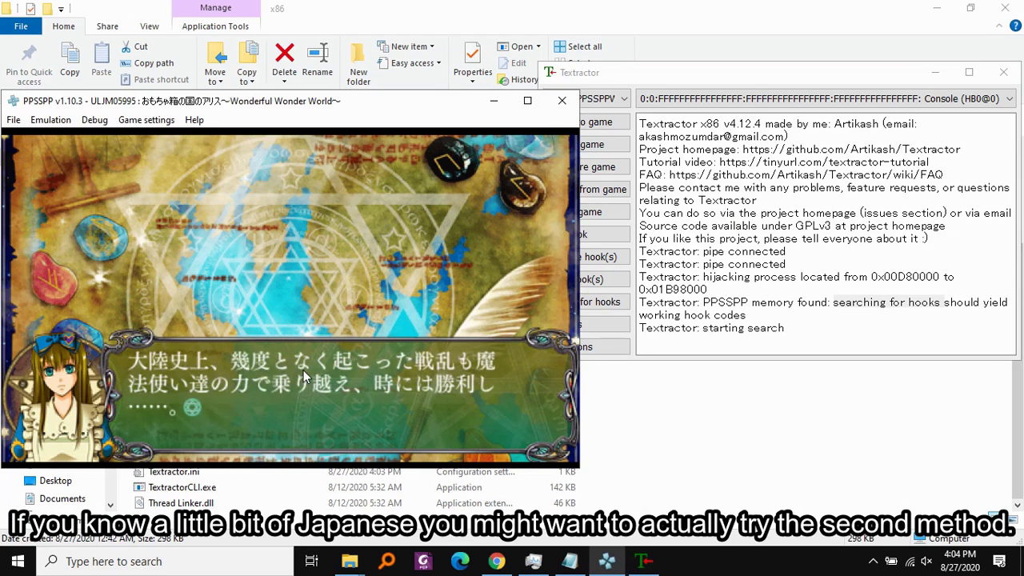
key("x")
key("x")
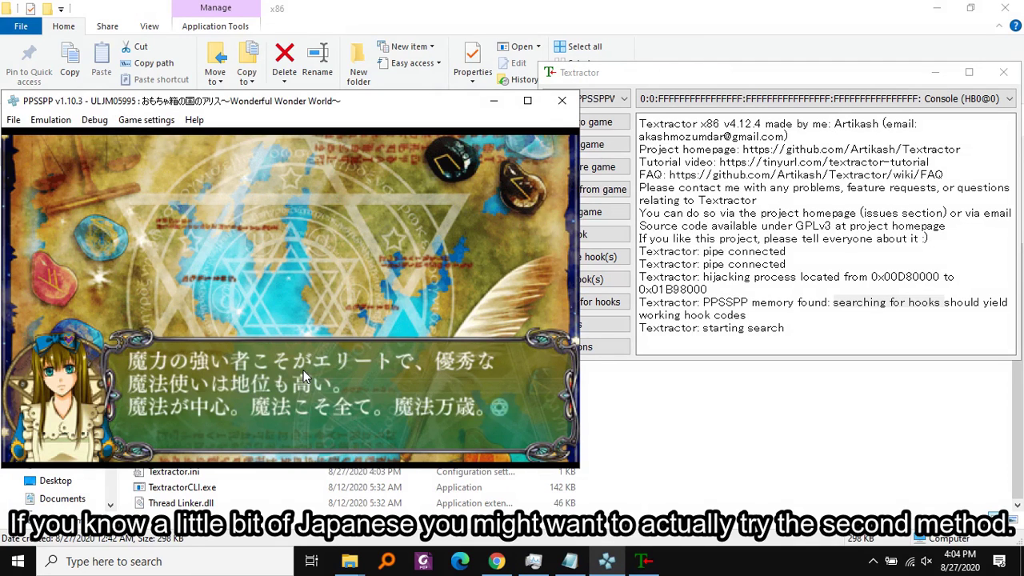
key("x")
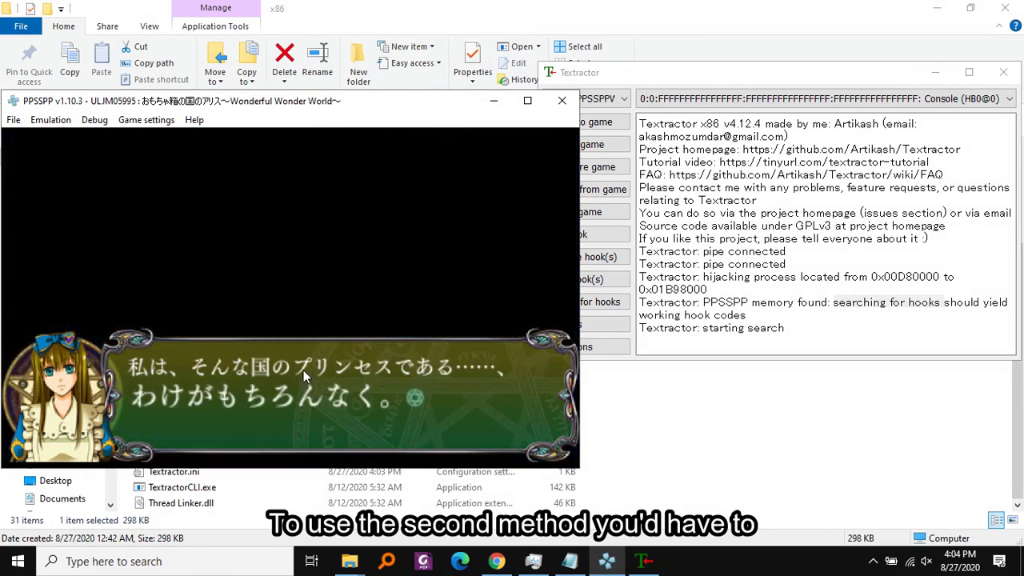
key("x")
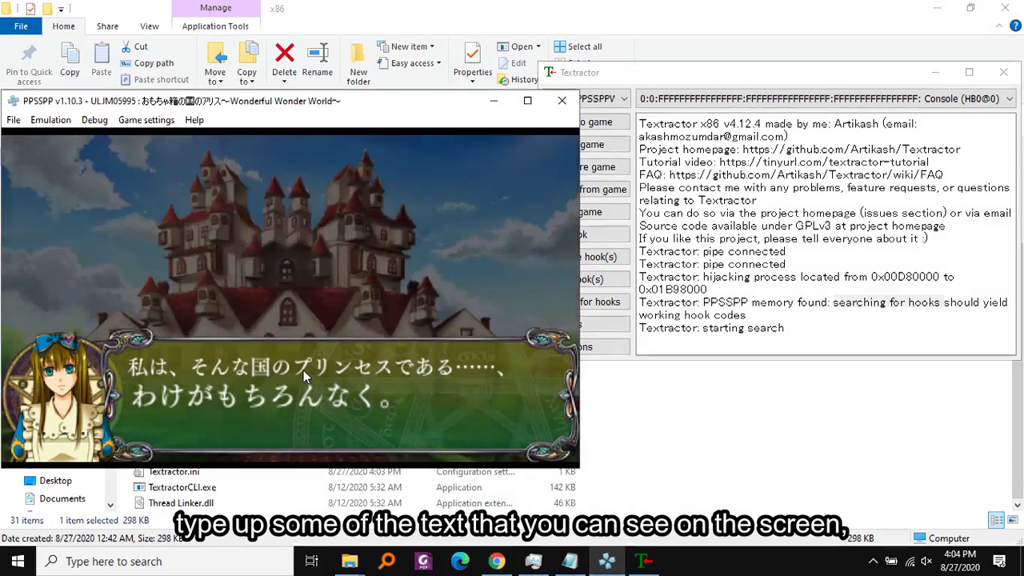
key("x")
key("x")
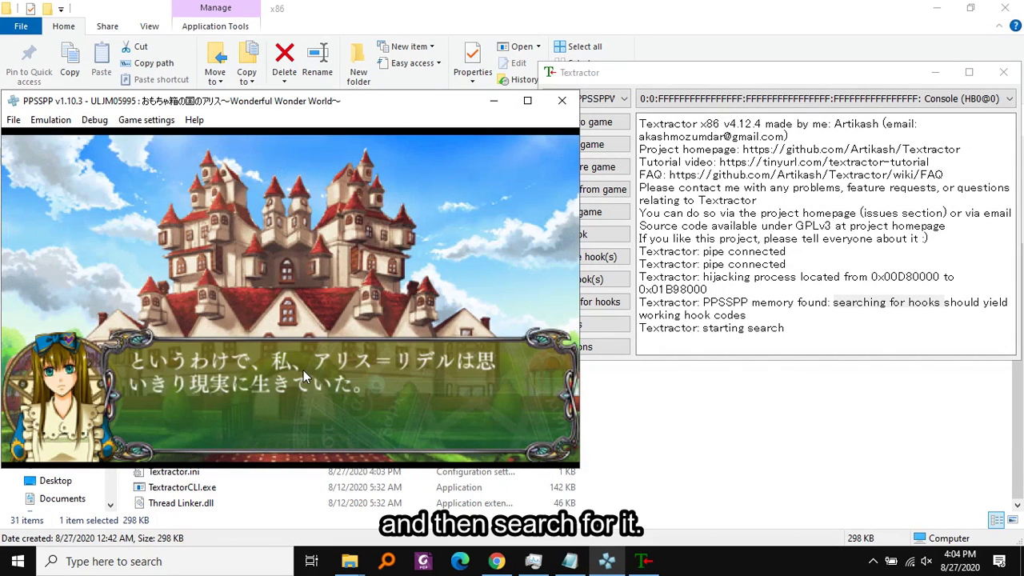
key("x")
key("x")
key("x")
key("x")
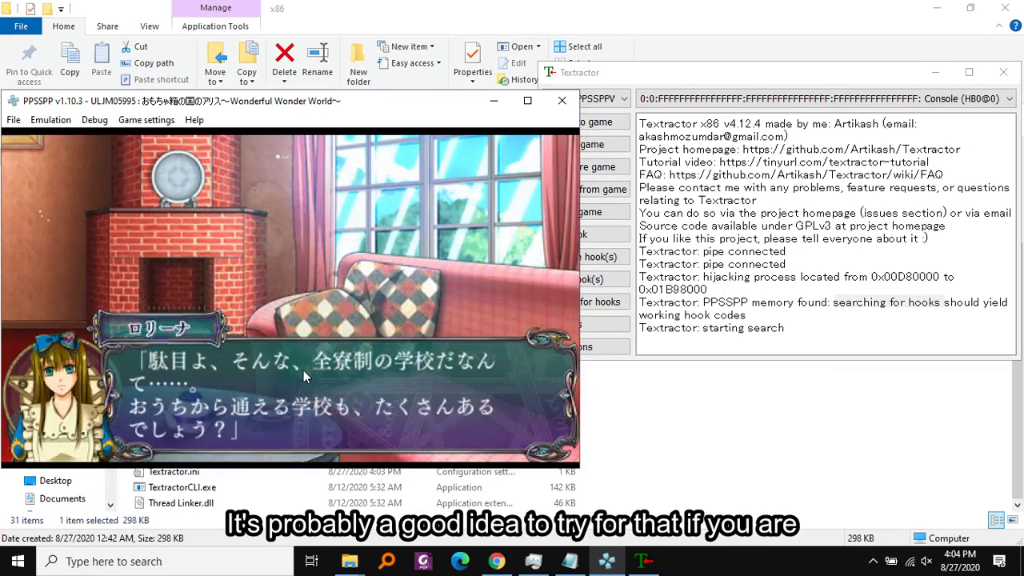
key("x")
key("x")
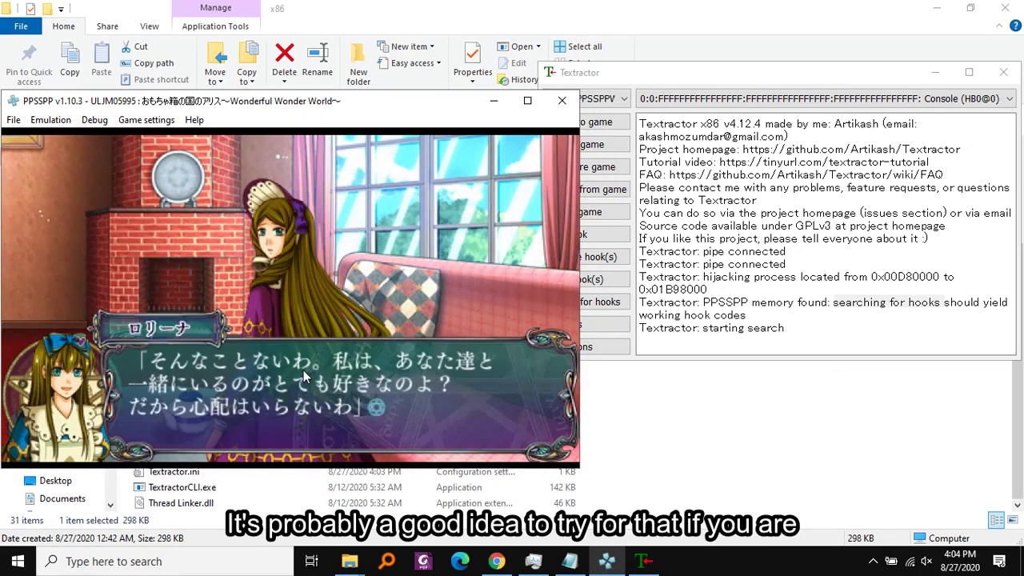
key("x")
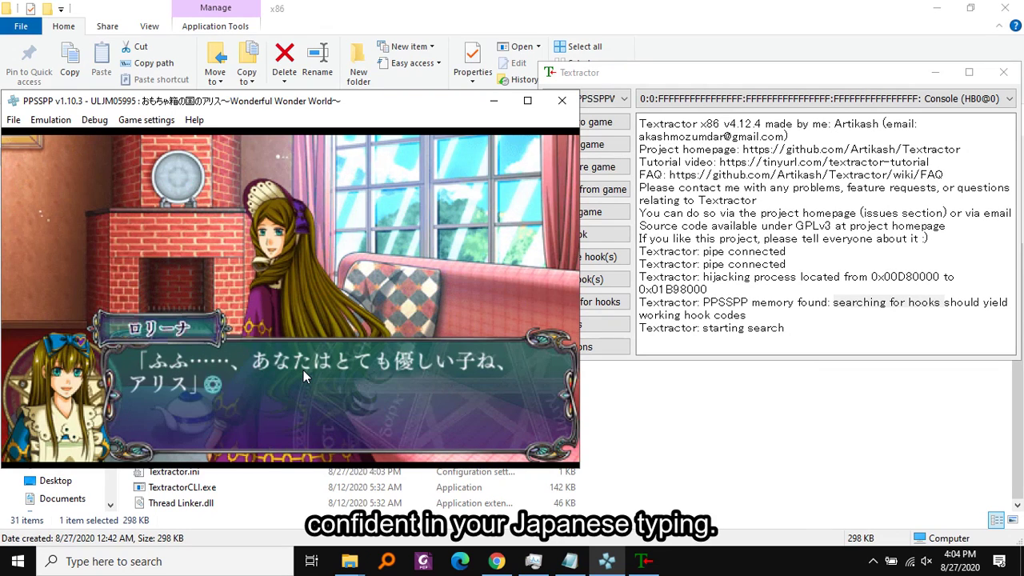
key("x")
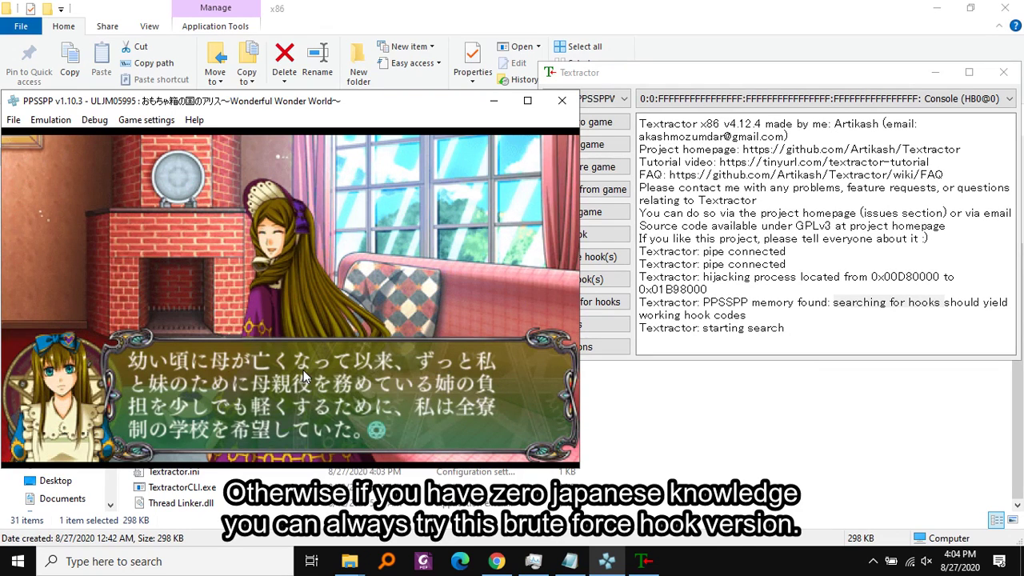
key("x")
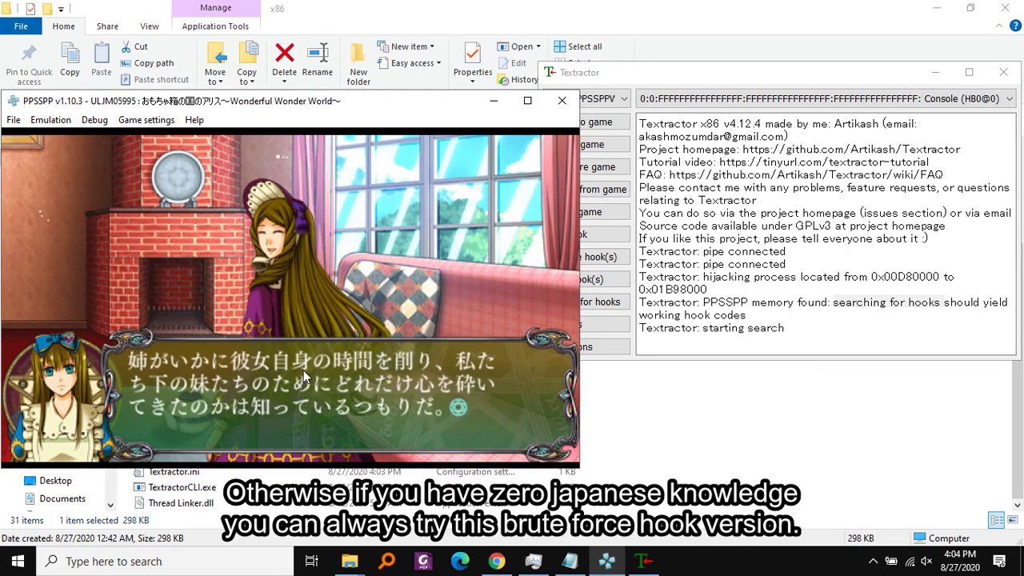
key("x")
key("x")
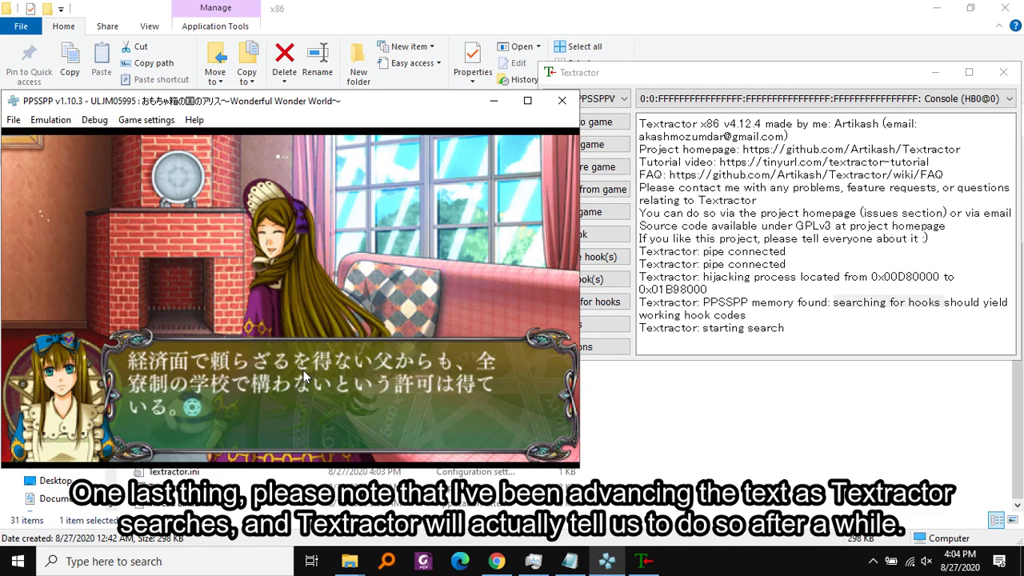
key("x")
key("x")
key("x")
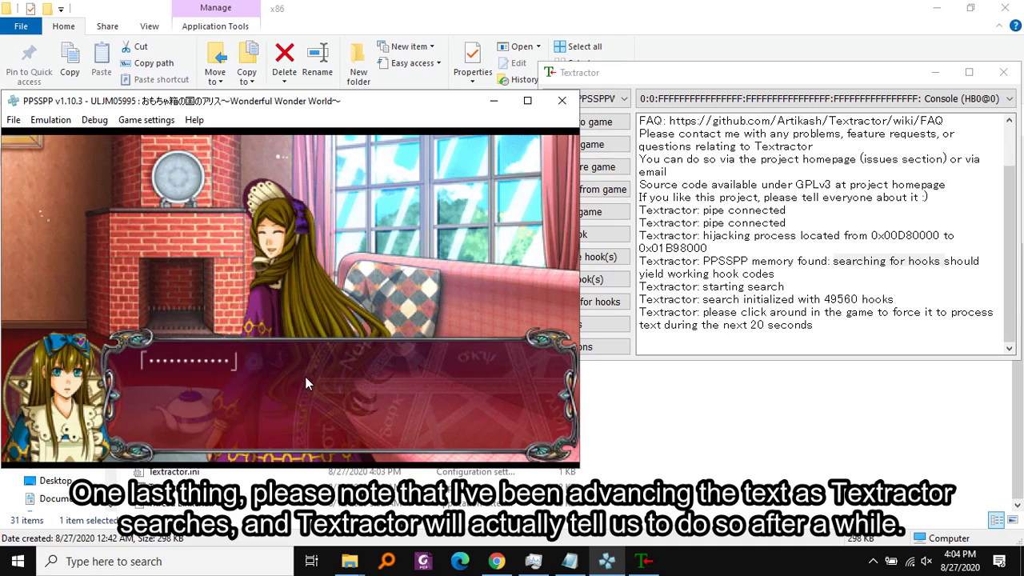
Press X nine more times to advance the story while the search initializes 49560 hooks.
key("x")
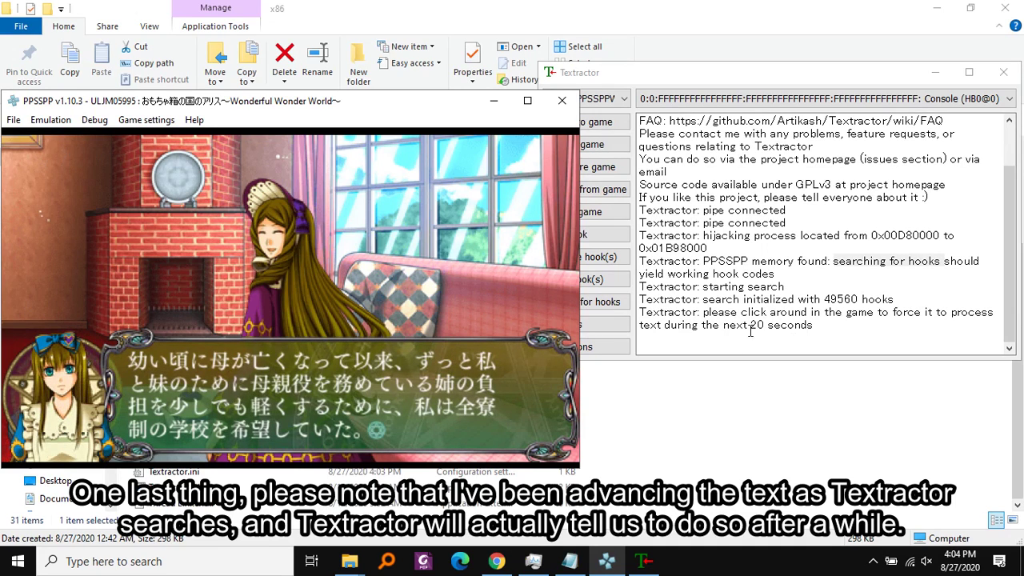
key("x")
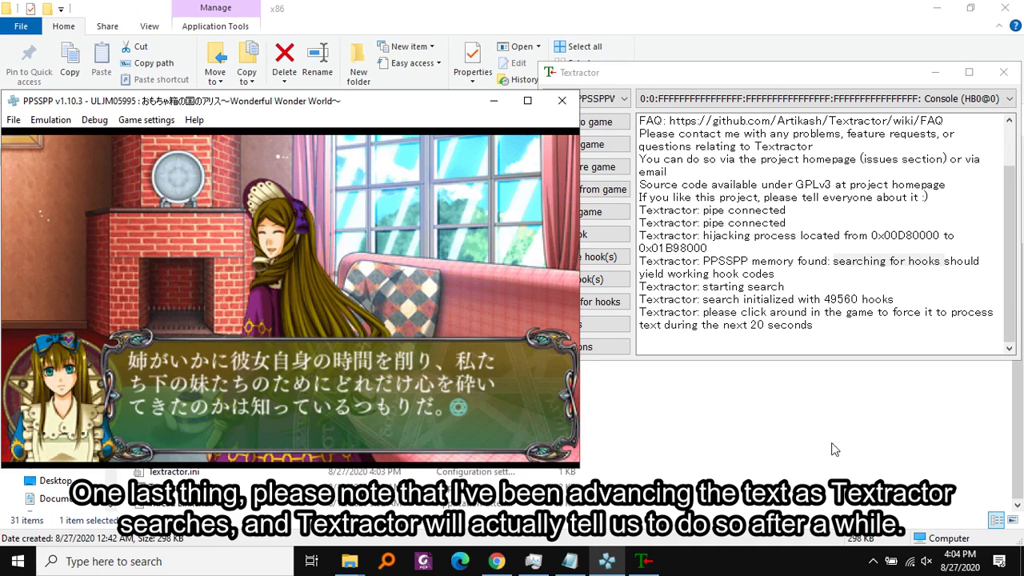
key("x")
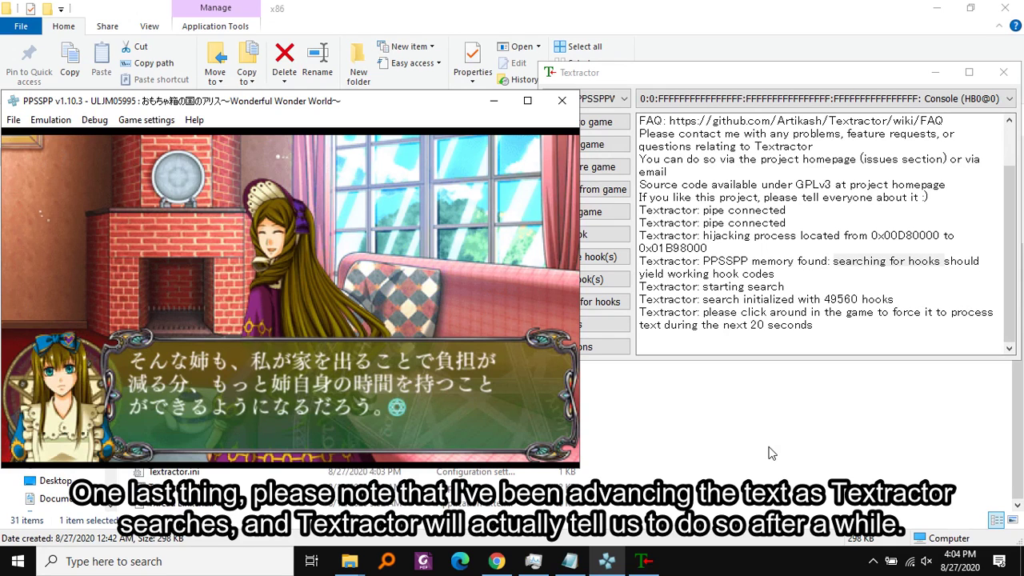
key("x")
key("x")
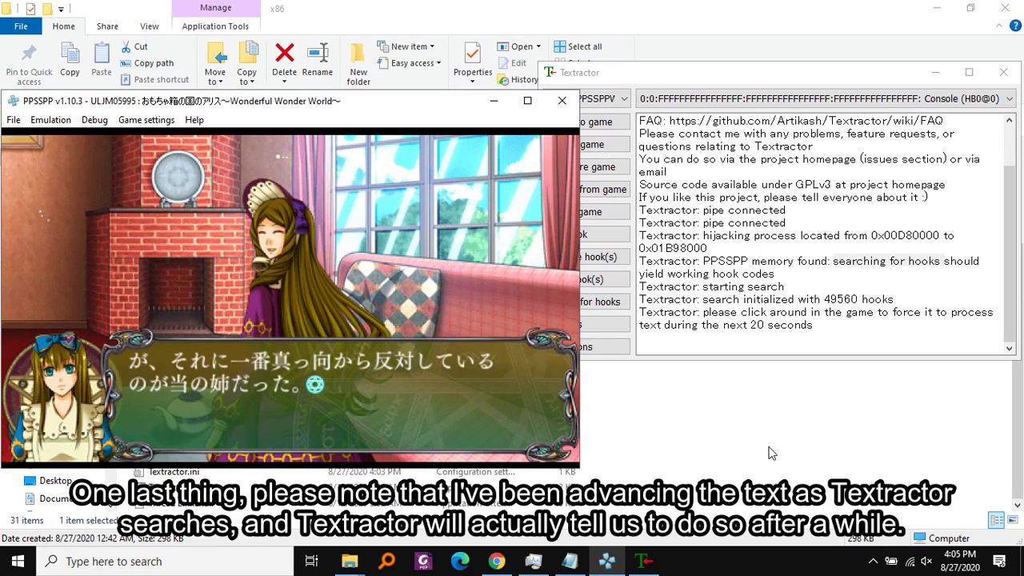
key("x")
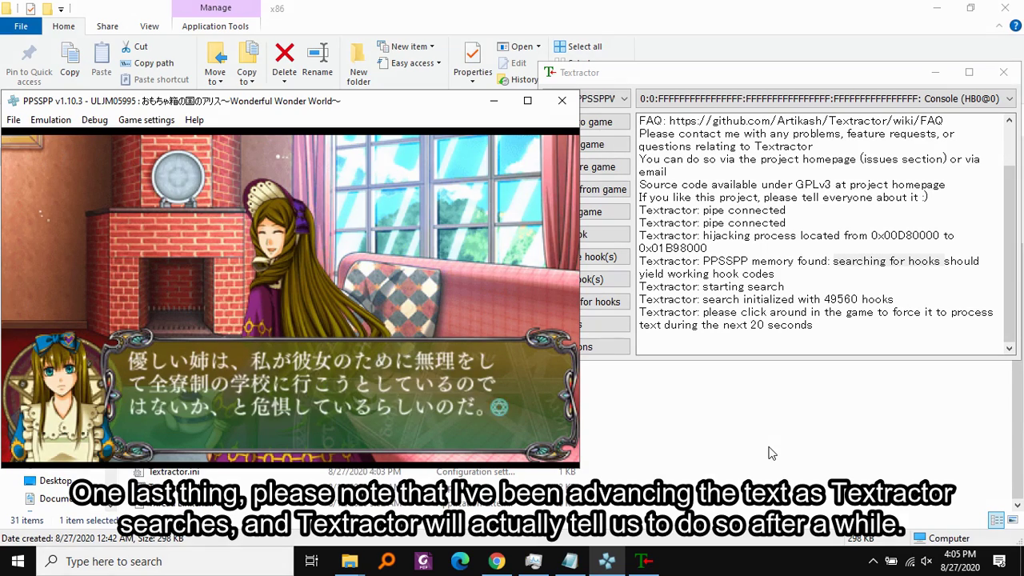
key("x")
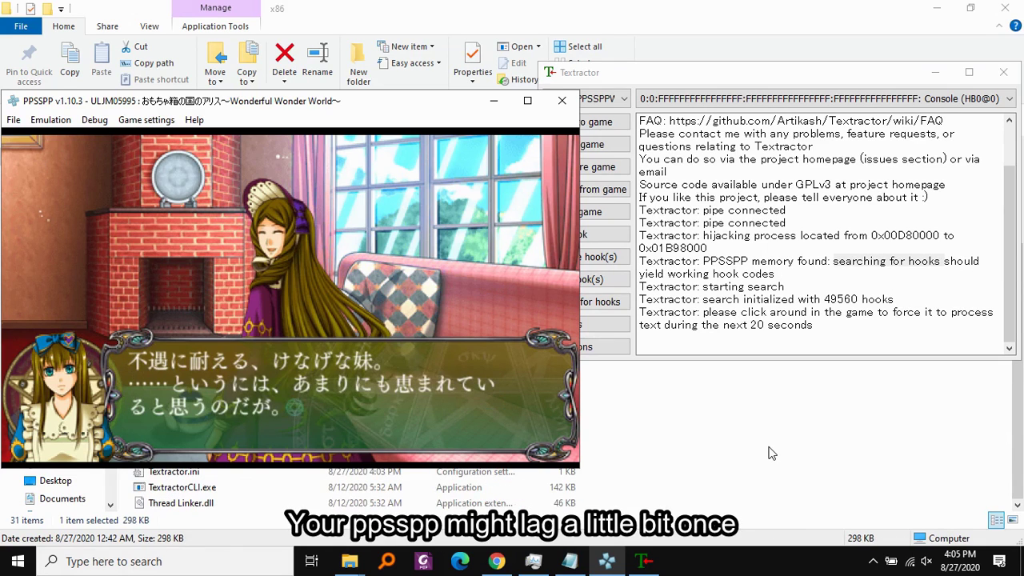
key("x")
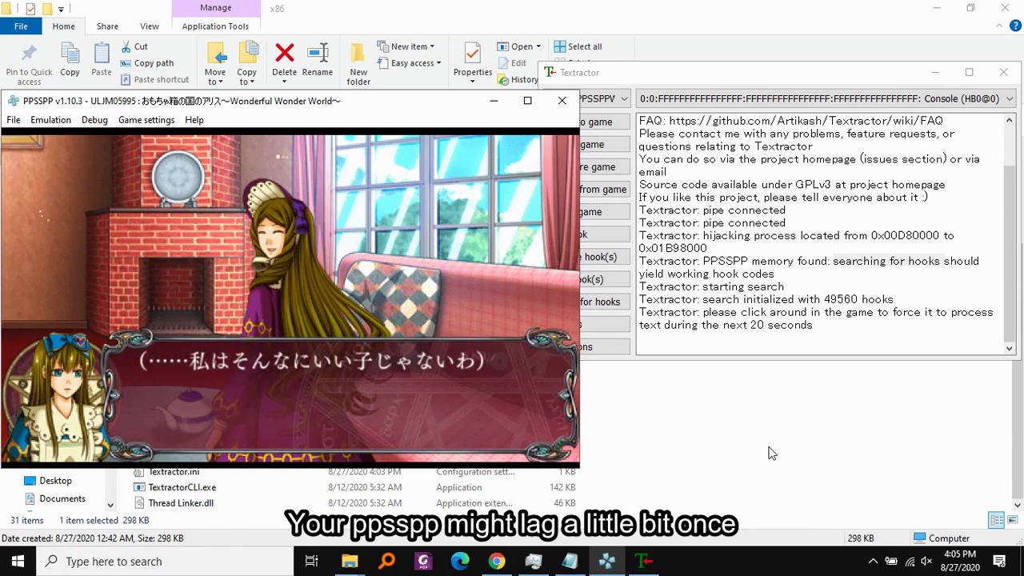
key("x")
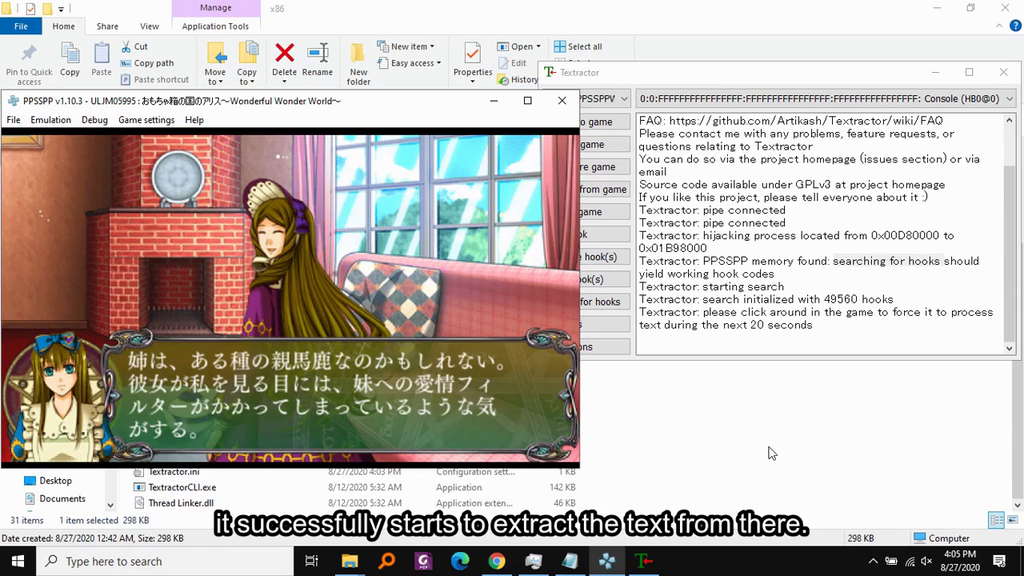
key("x")
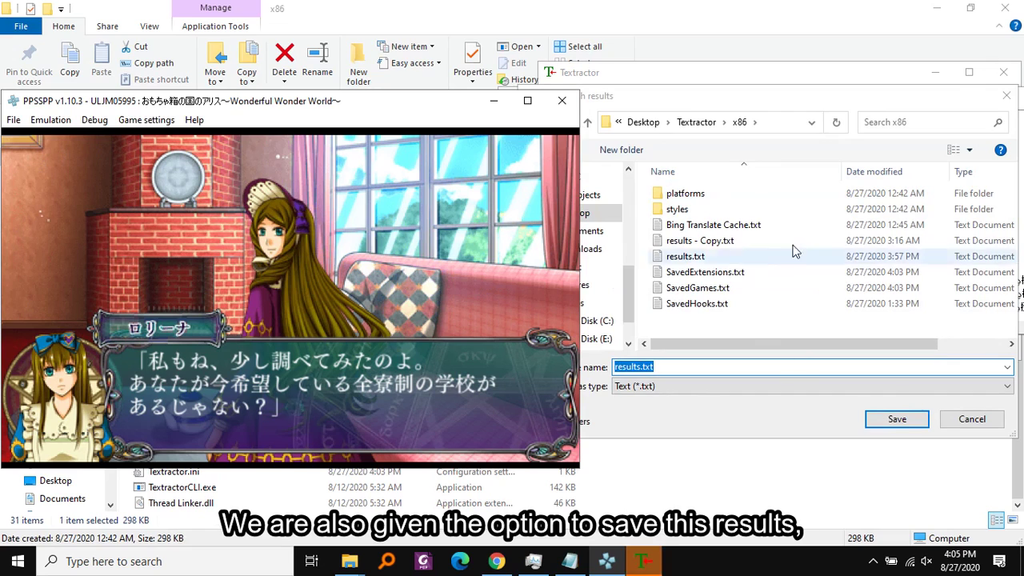
Save the search results over results.txt and scroll the hook list to the readable Japanese entries.
left_click(897, 419)
left_click(555, 280)
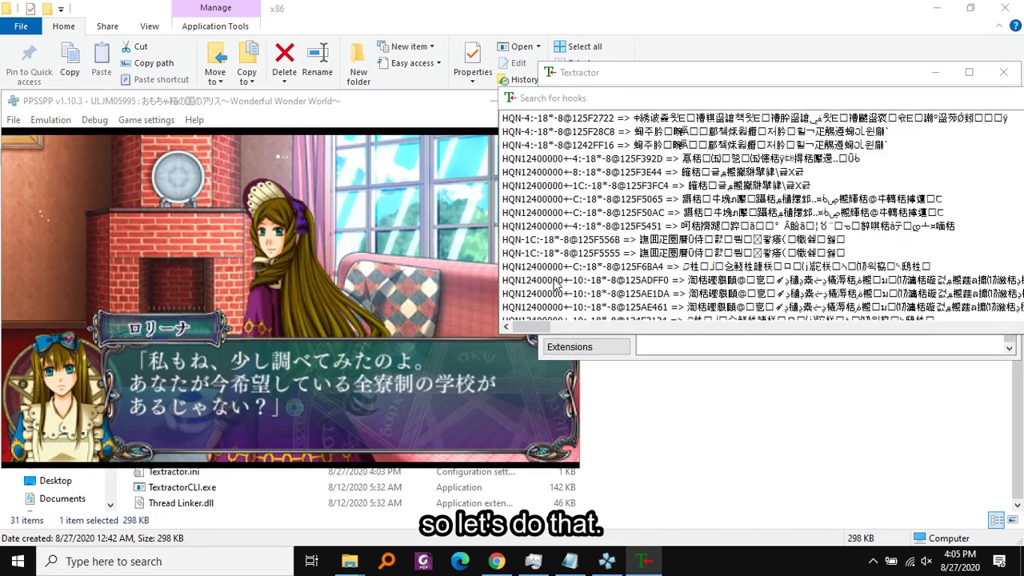
left_click_drag(800, 97, 621, 131)
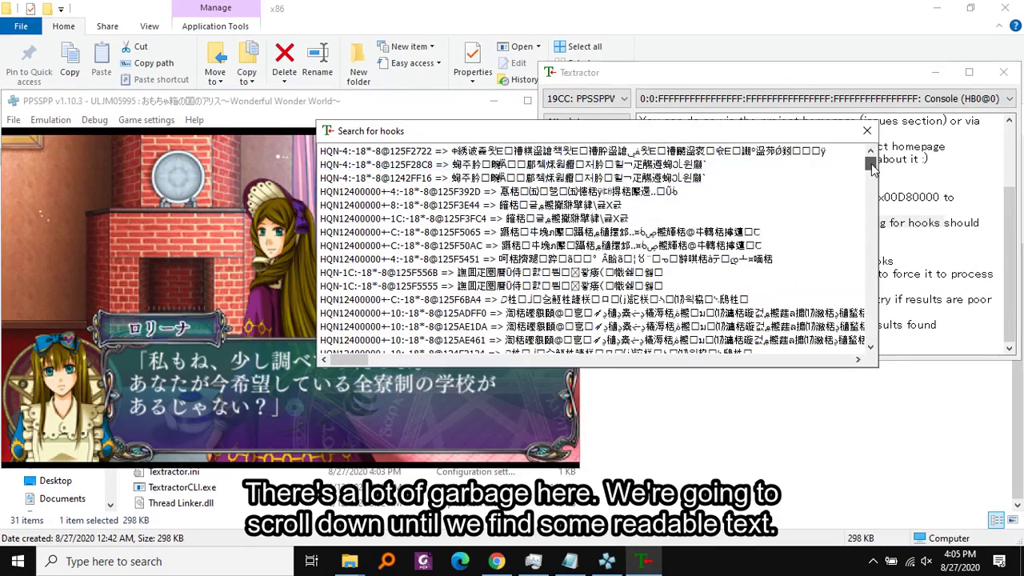
left_click_drag(871, 169, 871, 216)
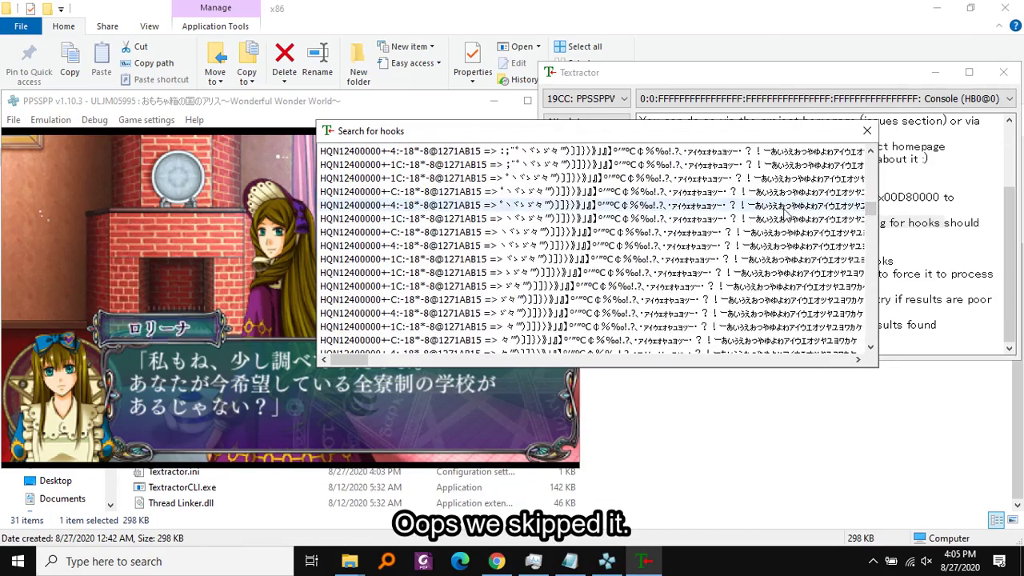
scroll(841, 210, "up", 5)
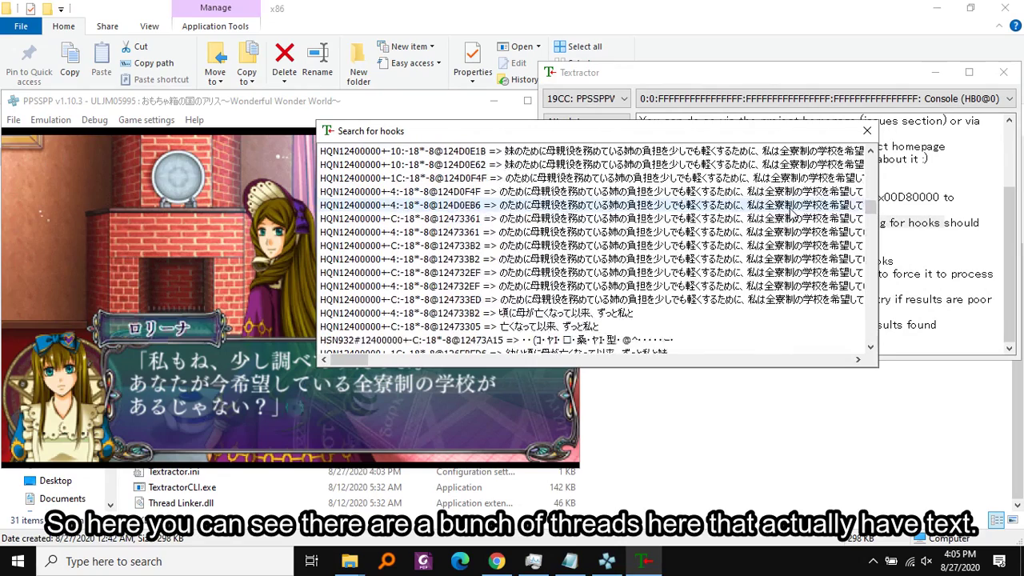
scroll(652, 200, "up", 3)
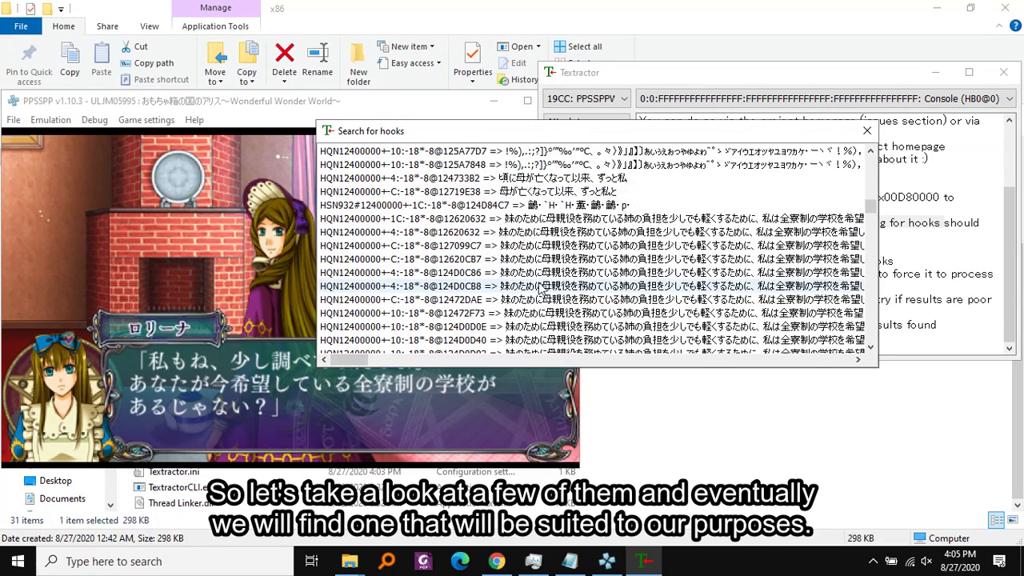
Add the hook at 12620632 as UserHook1, then advance the game one line.
double_click(427, 220)
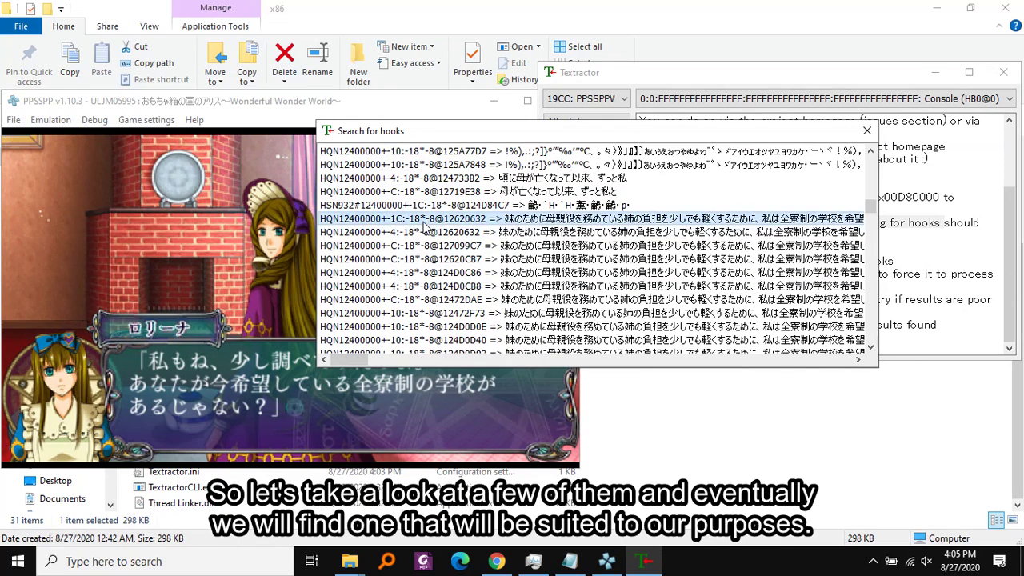
left_click(963, 348)
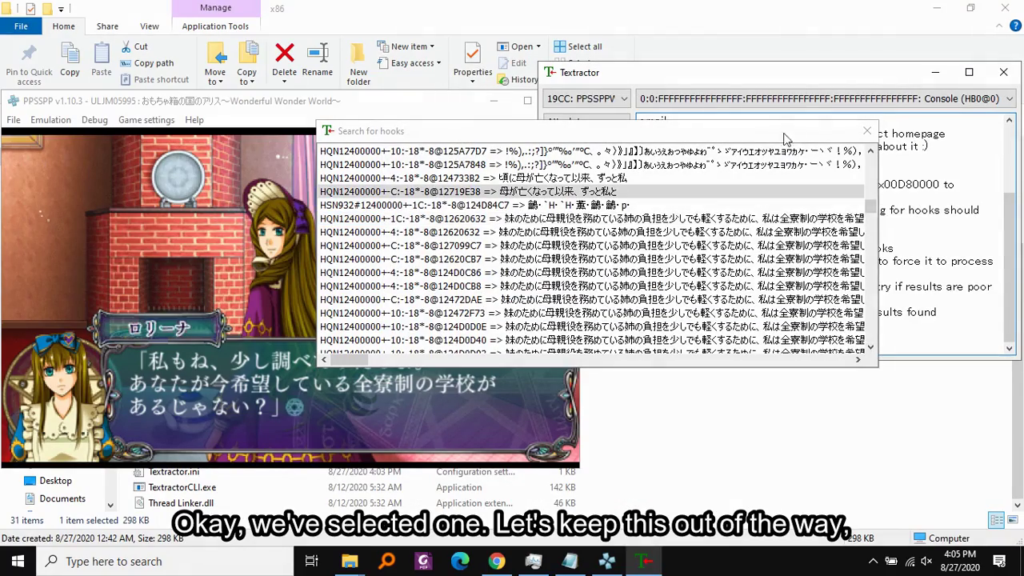
left_click_drag(776, 130, 913, 373)
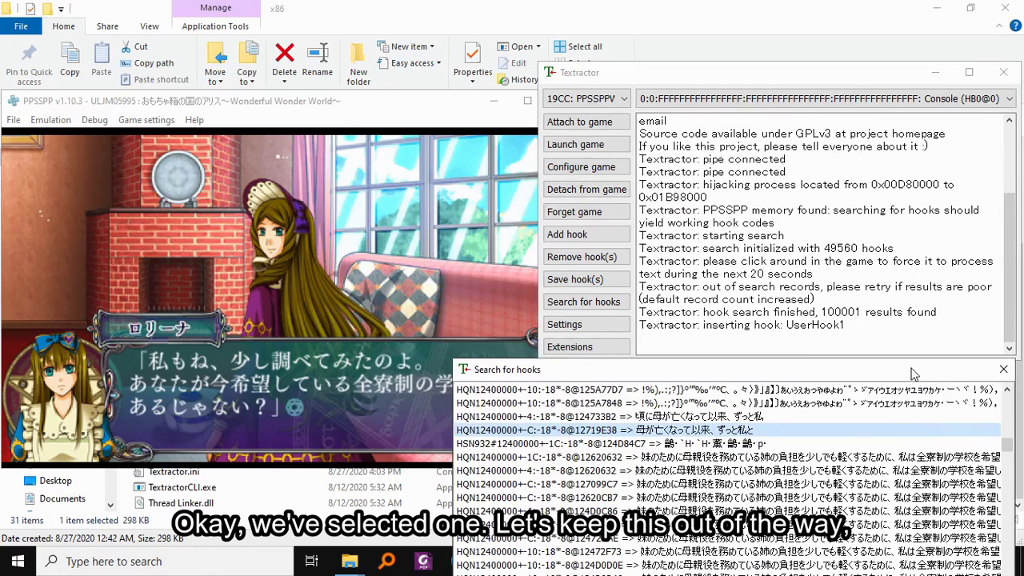
left_click(316, 289)
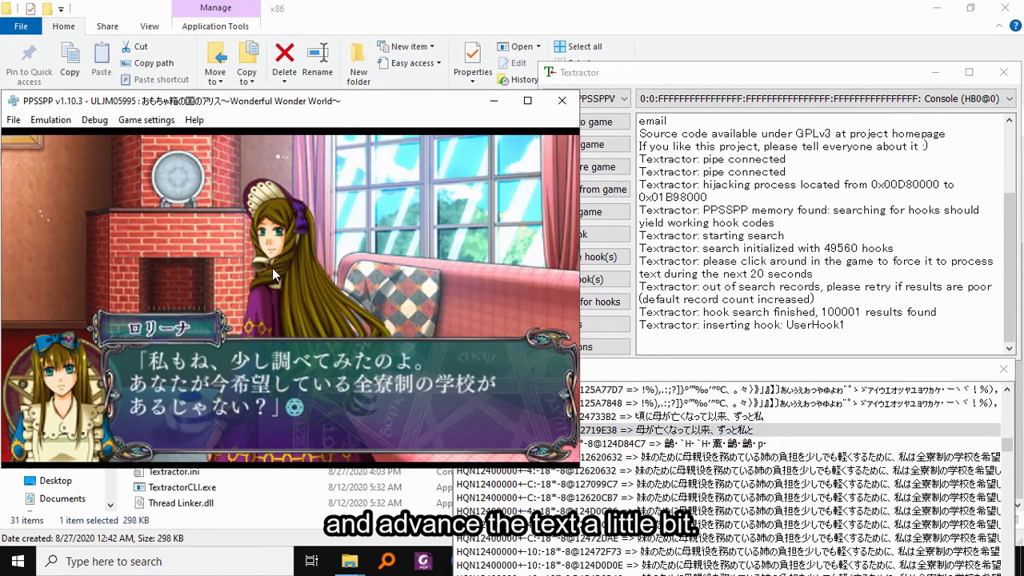
key("x")
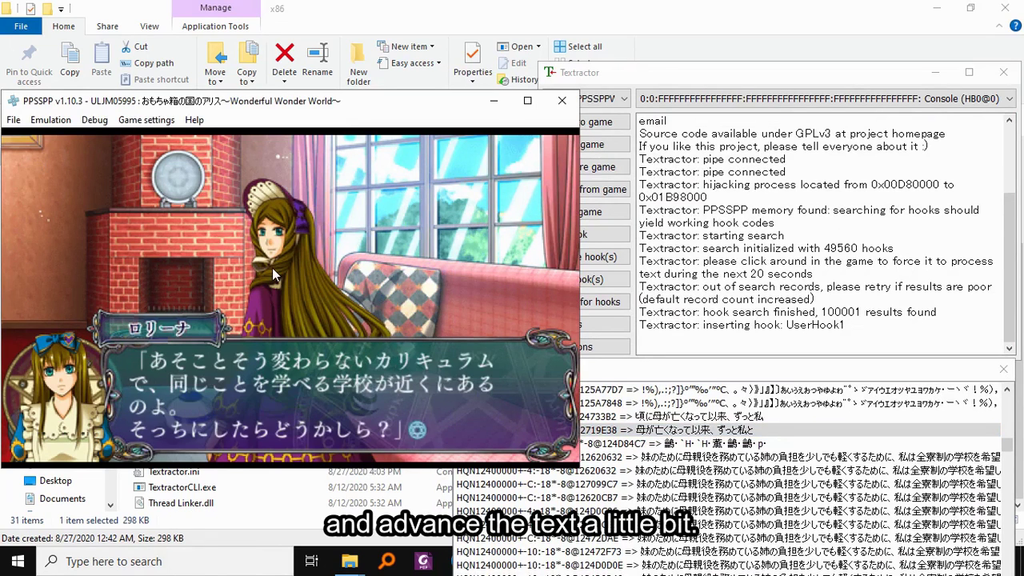
Display the UserHook1 thread and advance two more lines to confirm it captures each one.
left_click(776, 102)
left_click(806, 135)
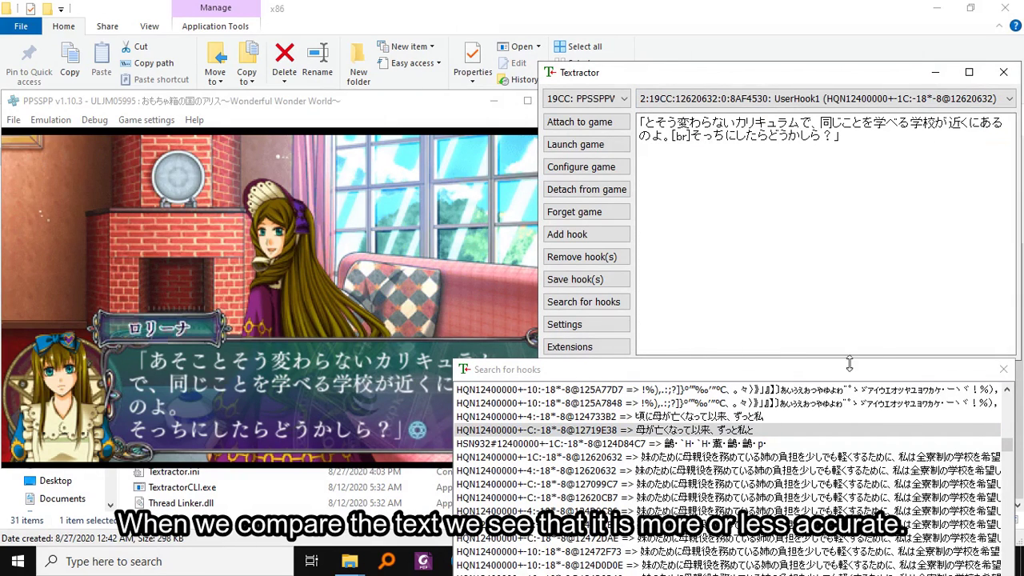
left_click_drag(800, 369, 794, 468)
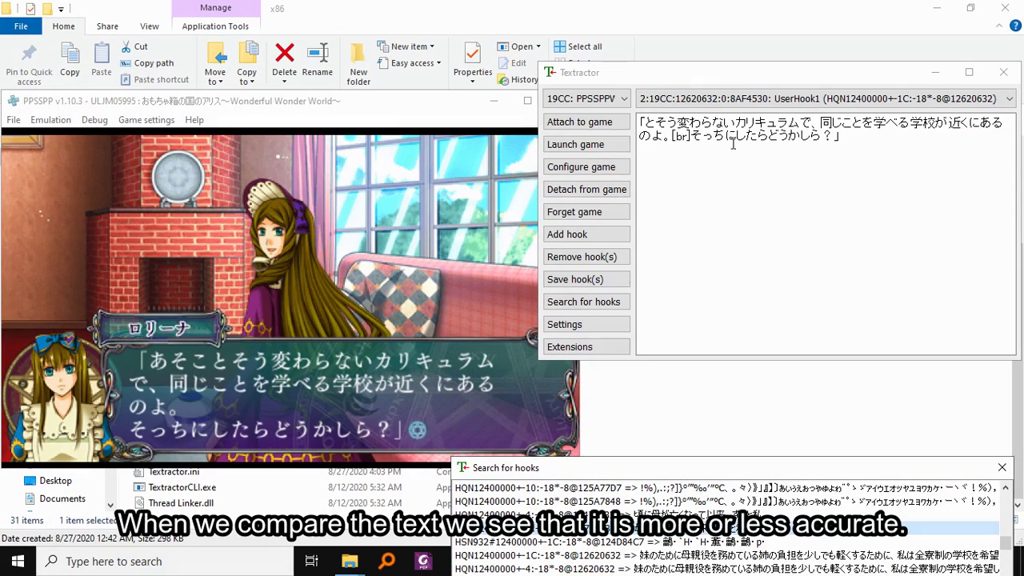
left_click(288, 257)
key("z")
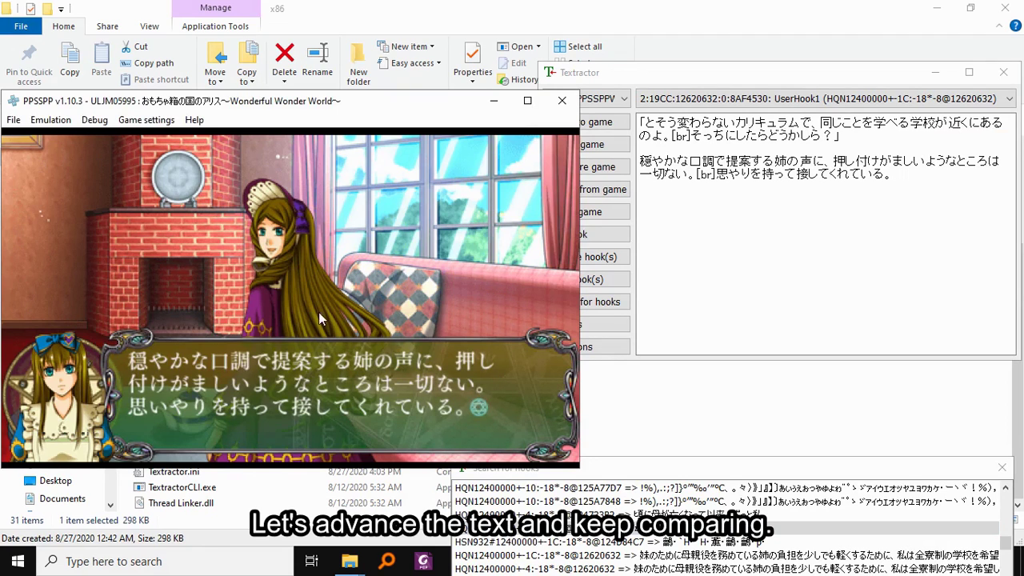
key("z")
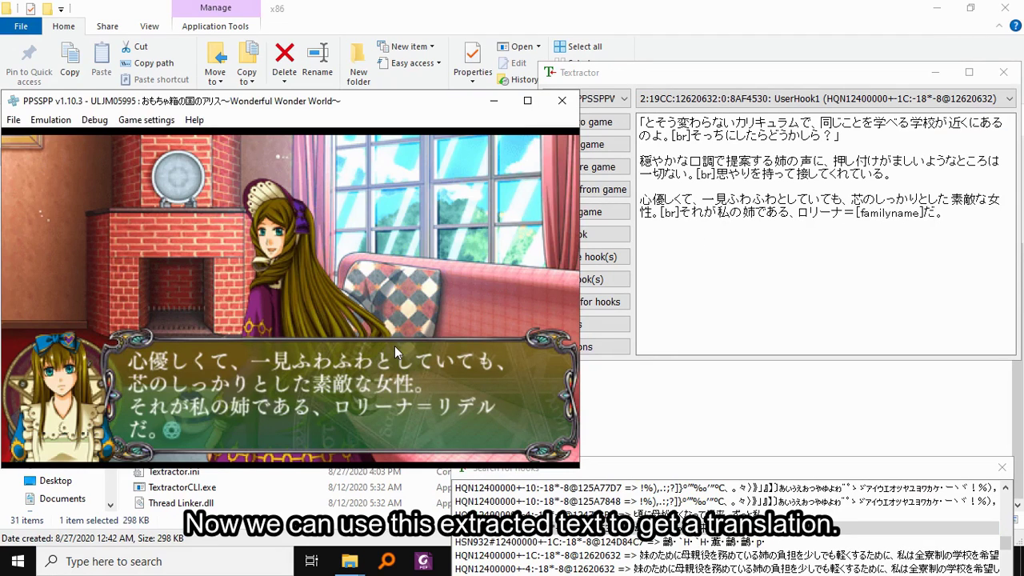
left_click(744, 297)
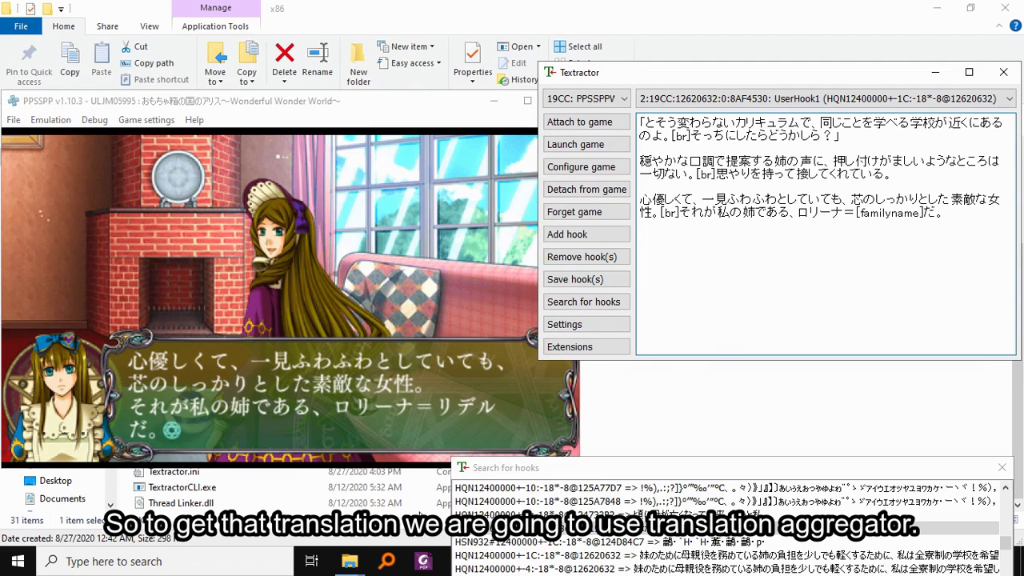
Launch TranslationAggregator.exe, confirm Textractor's Extensions include Copy to Clipboard, then minimize Textractor.
left_click(358, 562)
left_click(422, 492)
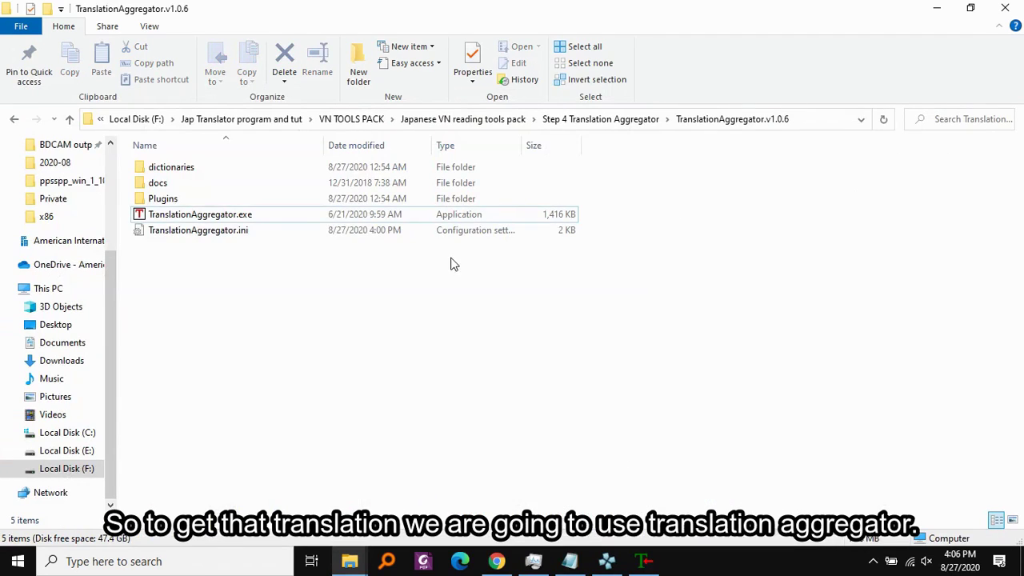
left_click(194, 223)
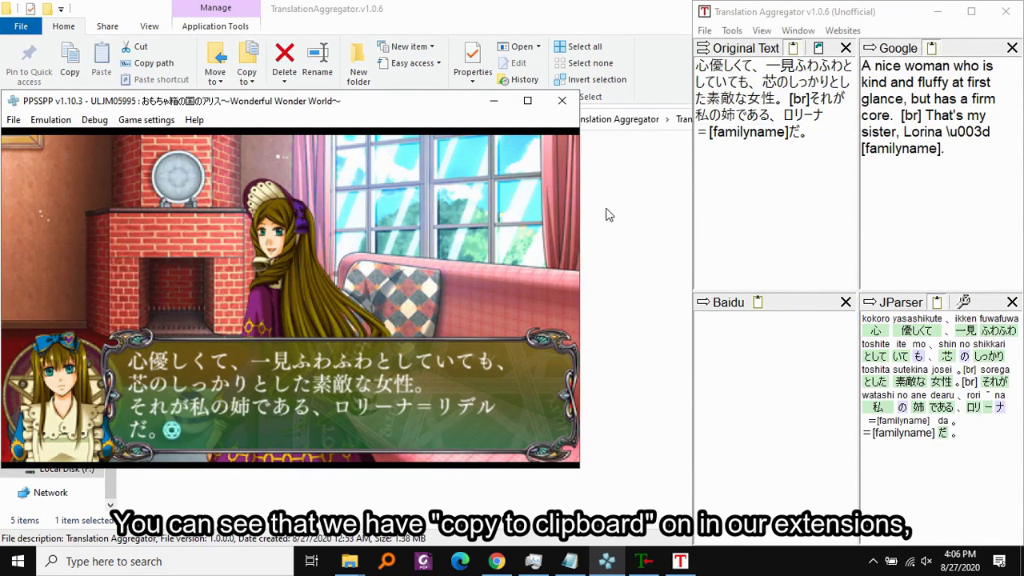
left_click(644, 561)
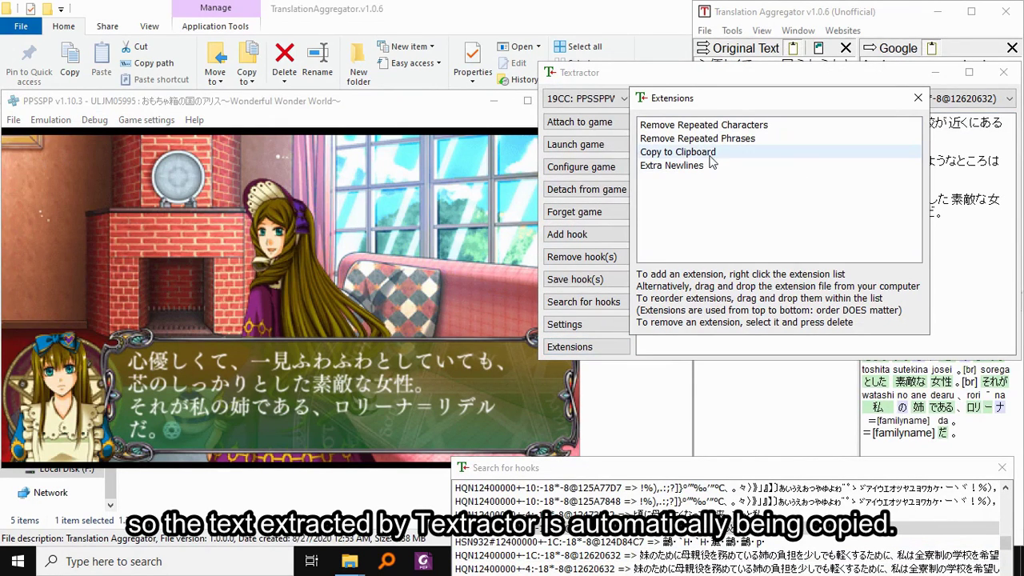
left_click(917, 98)
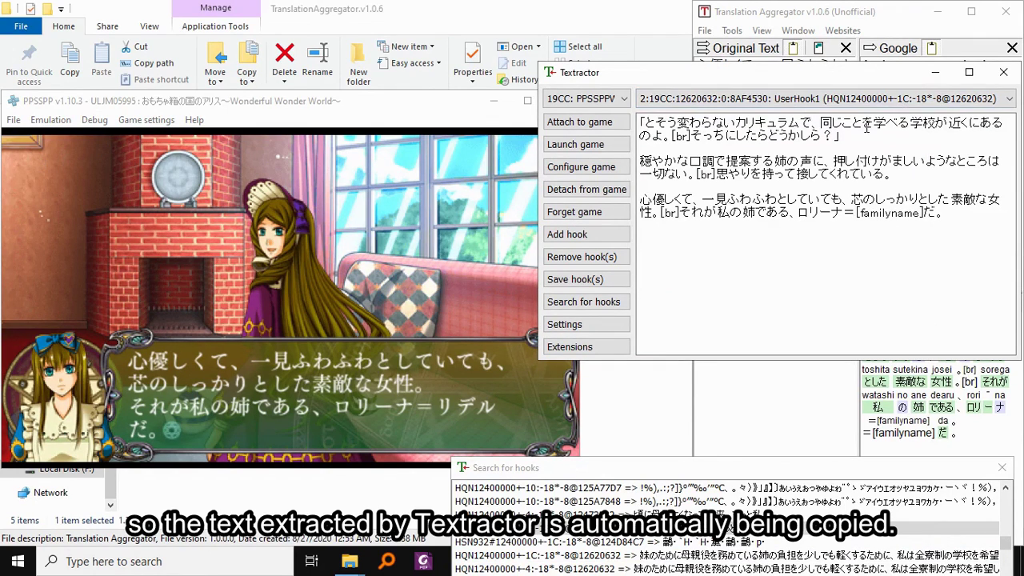
left_click(937, 76)
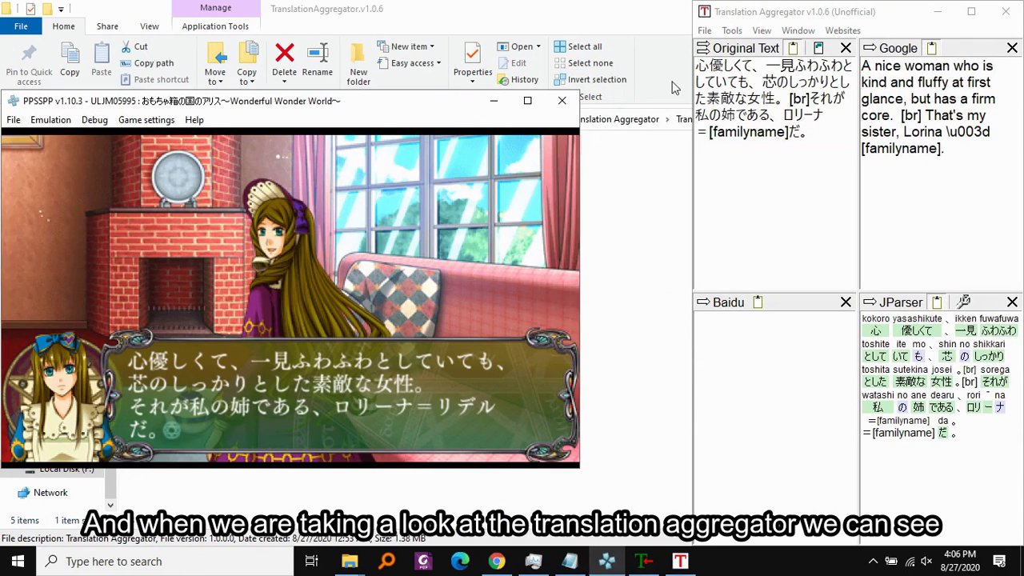
Advance four more game lines, each translated in Translation Aggregator, then restore Textractor.
key("x")
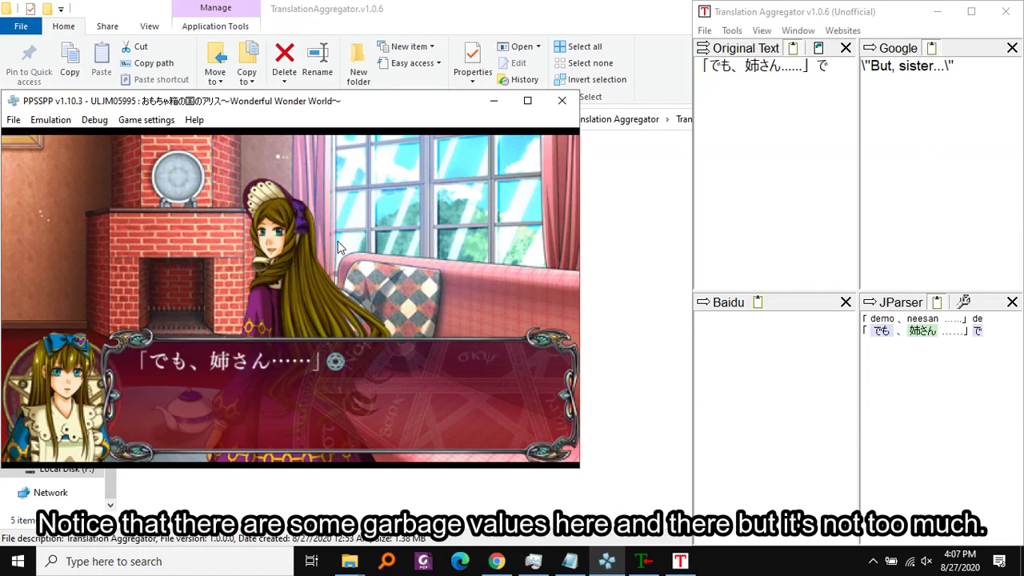
key("x")
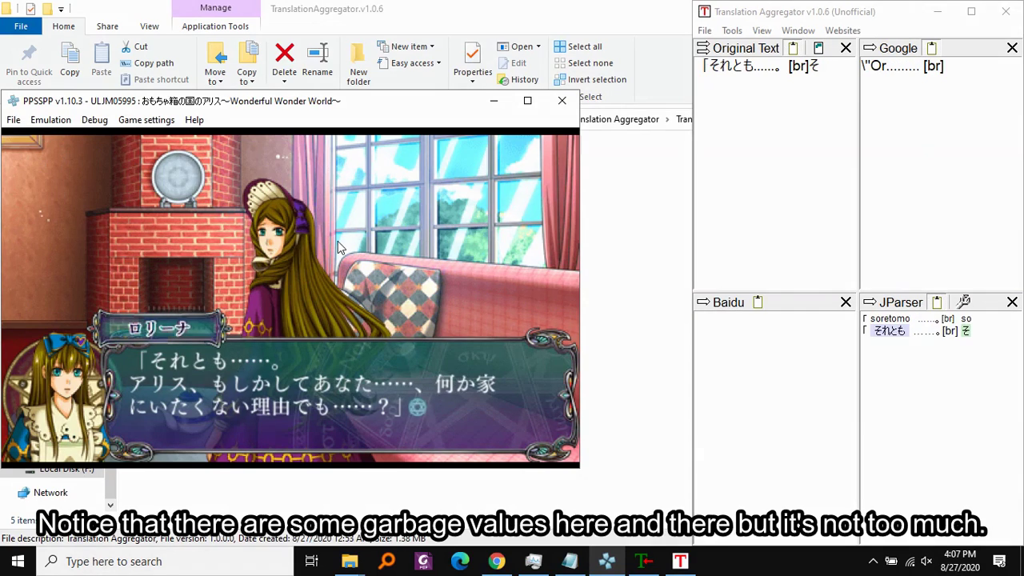
key("x")
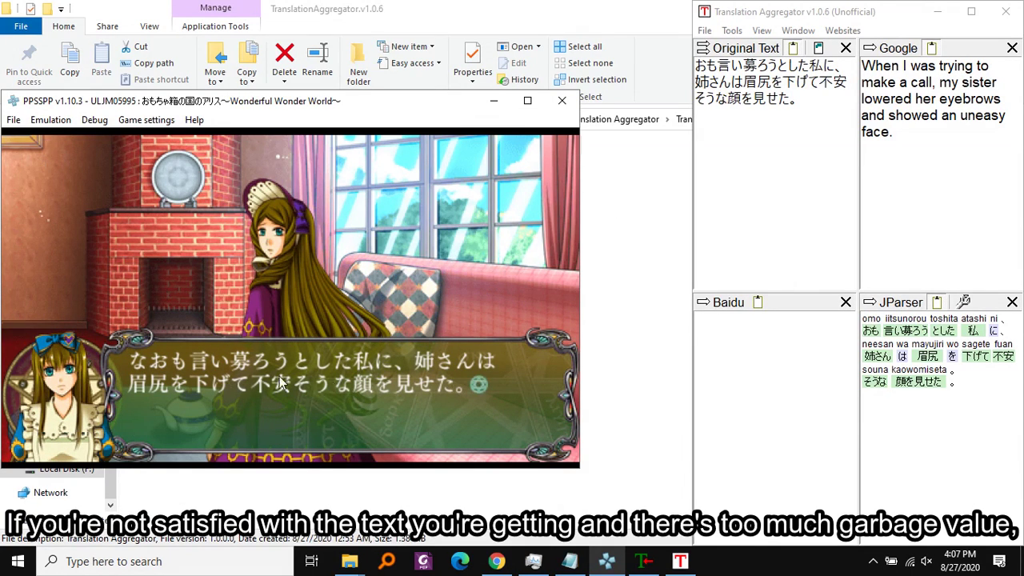
key("x")
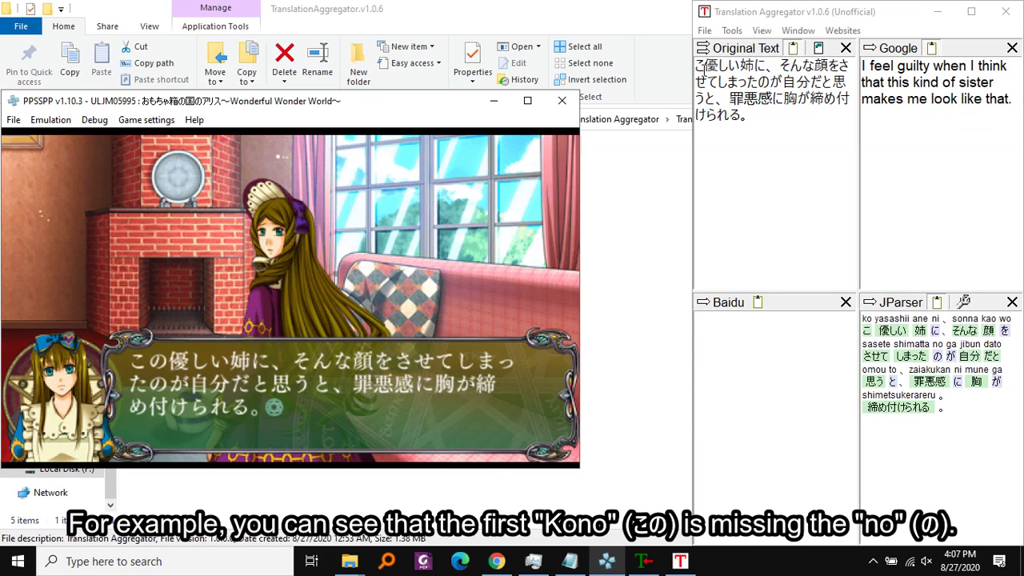
left_click(640, 558)
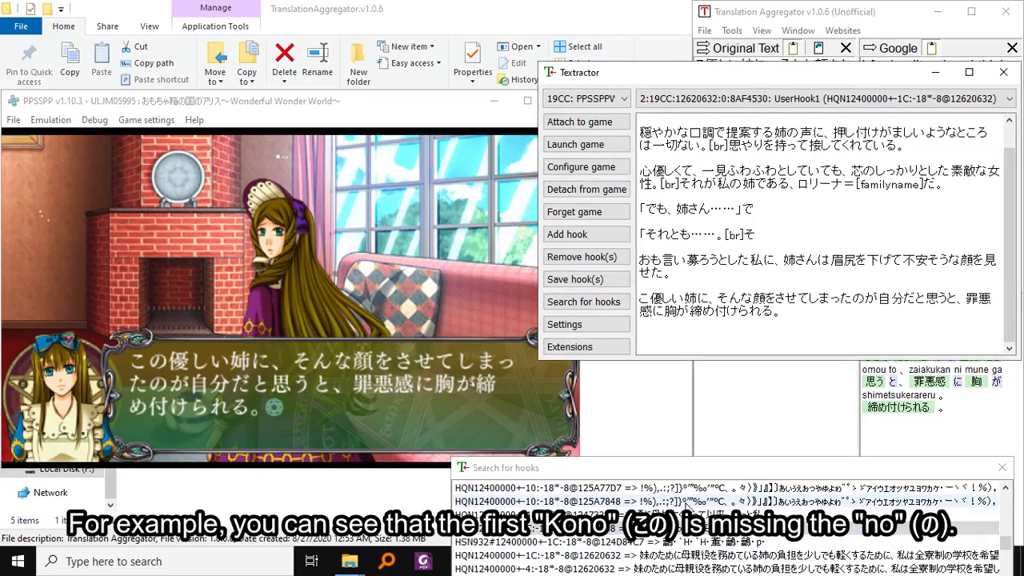
Move the hook search results list up and left over the game window.
left_click_drag(611, 472, 401, 296)
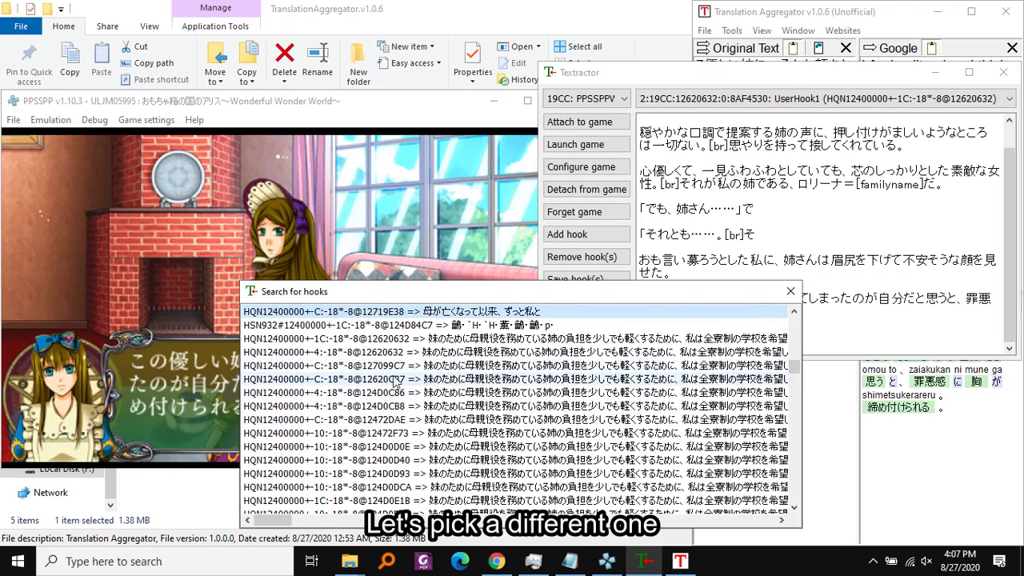
Add the HQN12400000+-1C:-18*-8@12620632 hook from the search results list.
double_click(448, 380)
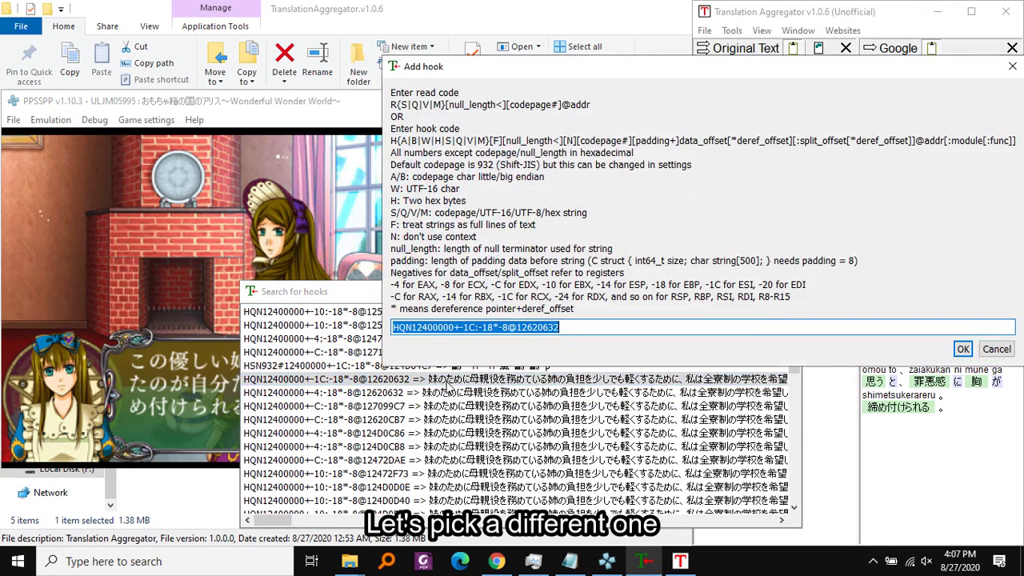
left_click(962, 350)
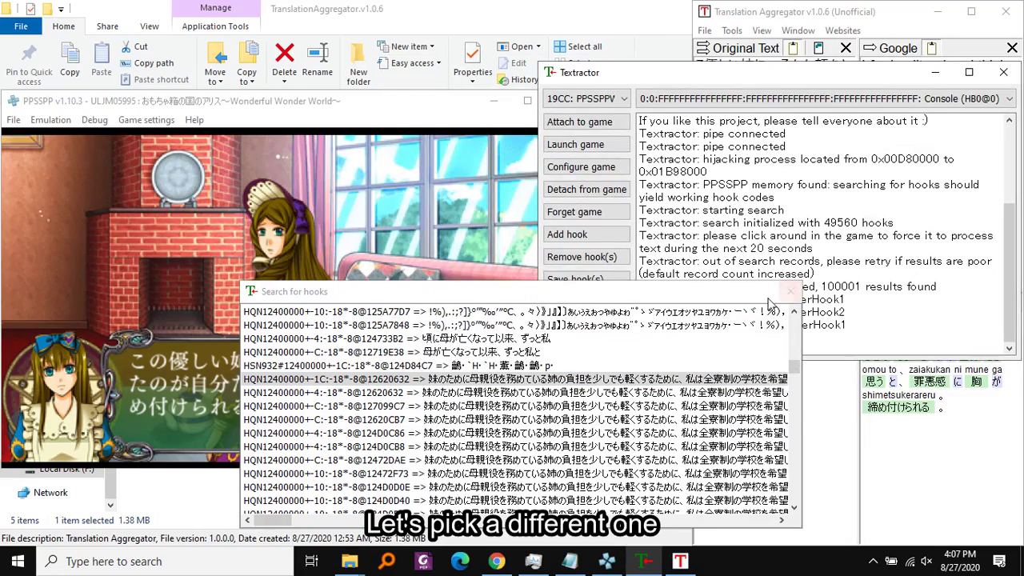
left_click_drag(320, 291, 496, 412)
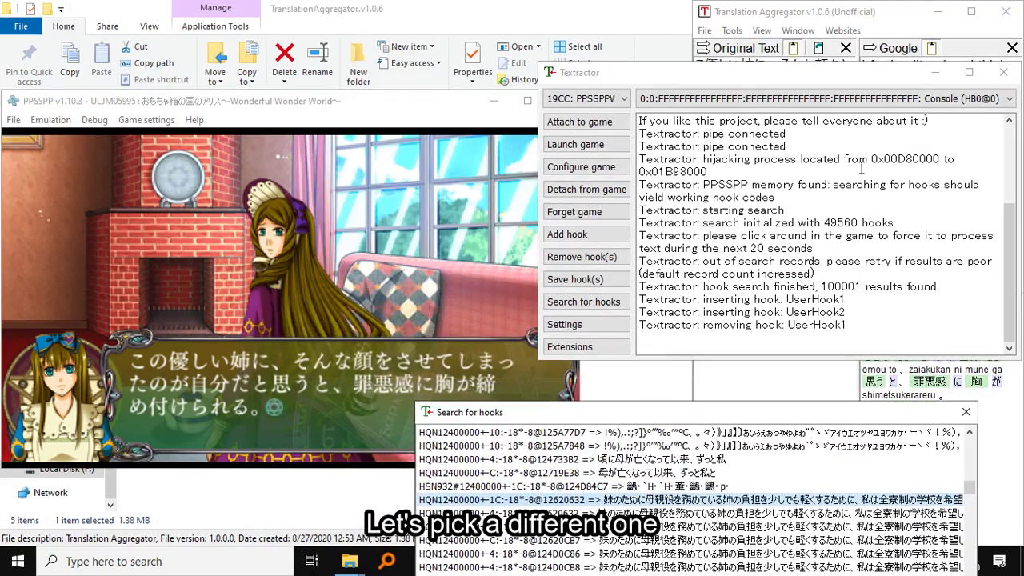
Advance the game one line and switch Textractor's thread to UserHook2.
left_click(782, 98)
left_click(782, 109)
left_click(452, 193)
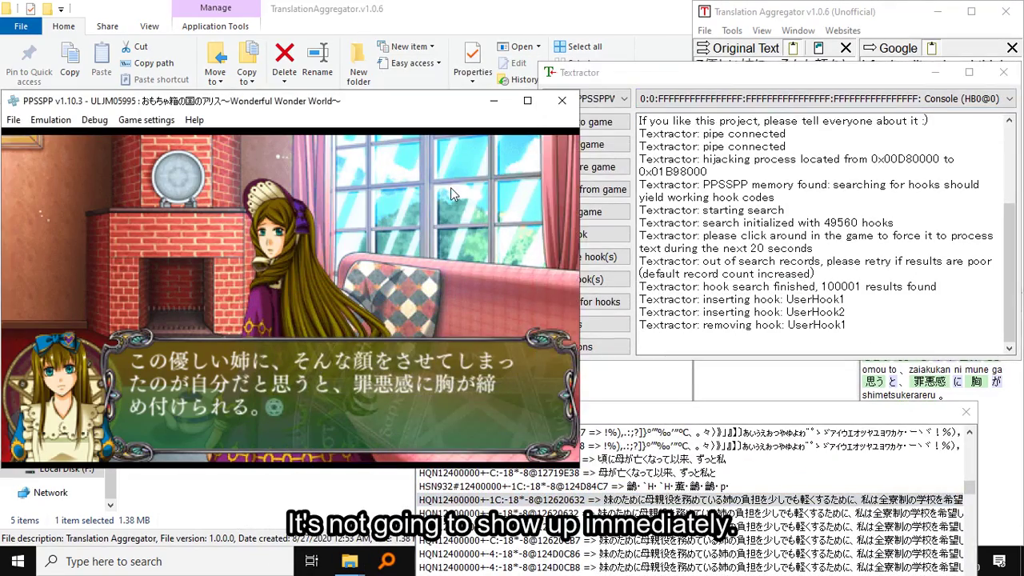
key("x")
left_click(845, 99)
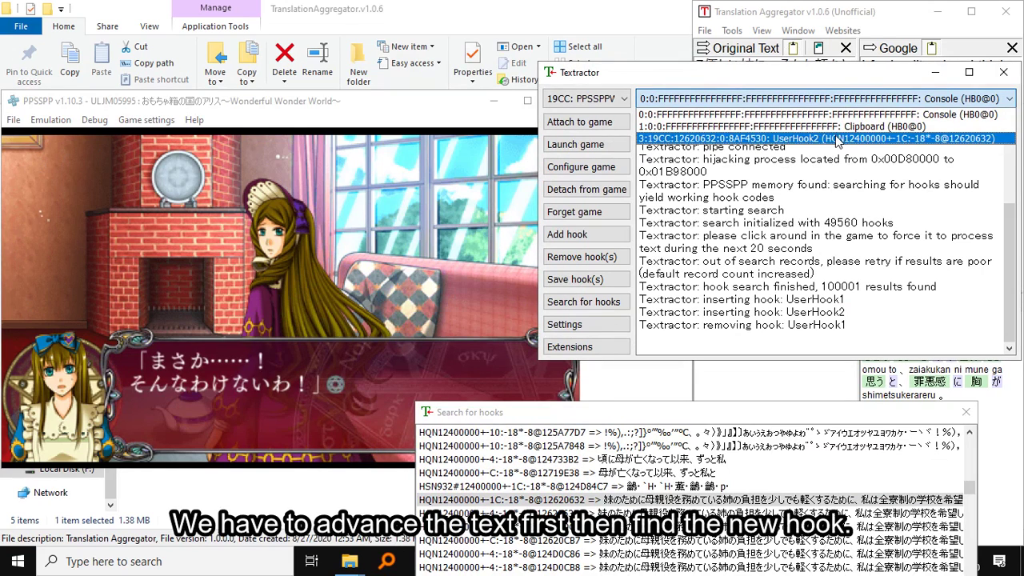
left_click(838, 138)
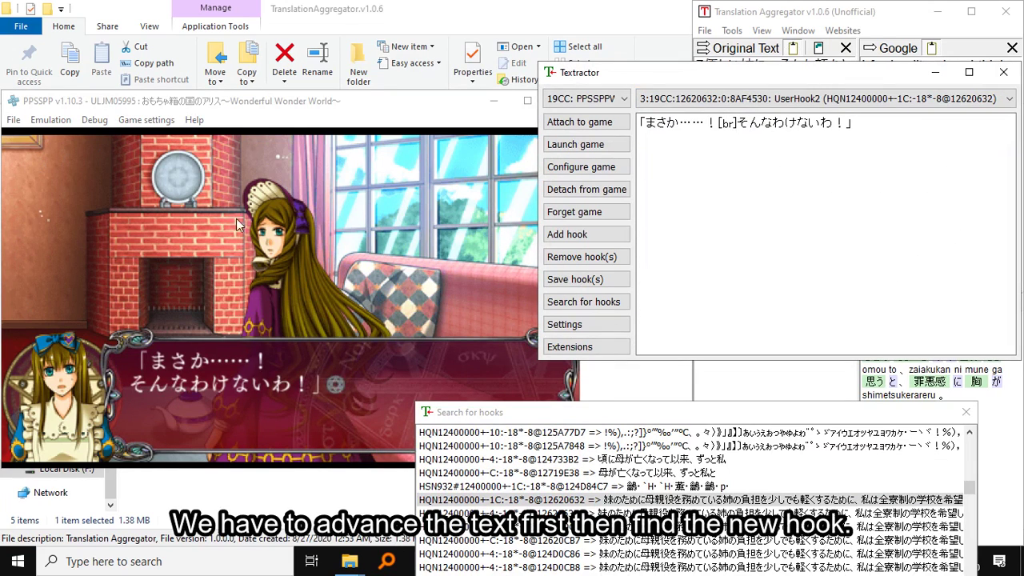
Advance the dialogue to ただ、ほんの少しだけ。 and check Translation Aggregator's translation.
left_click(235, 251)
key("x")
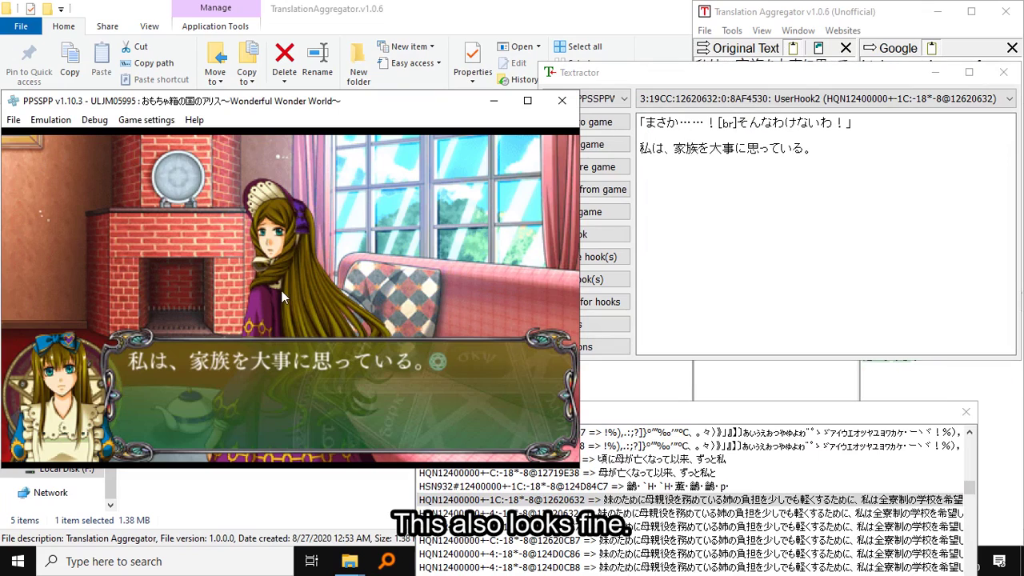
key("x")
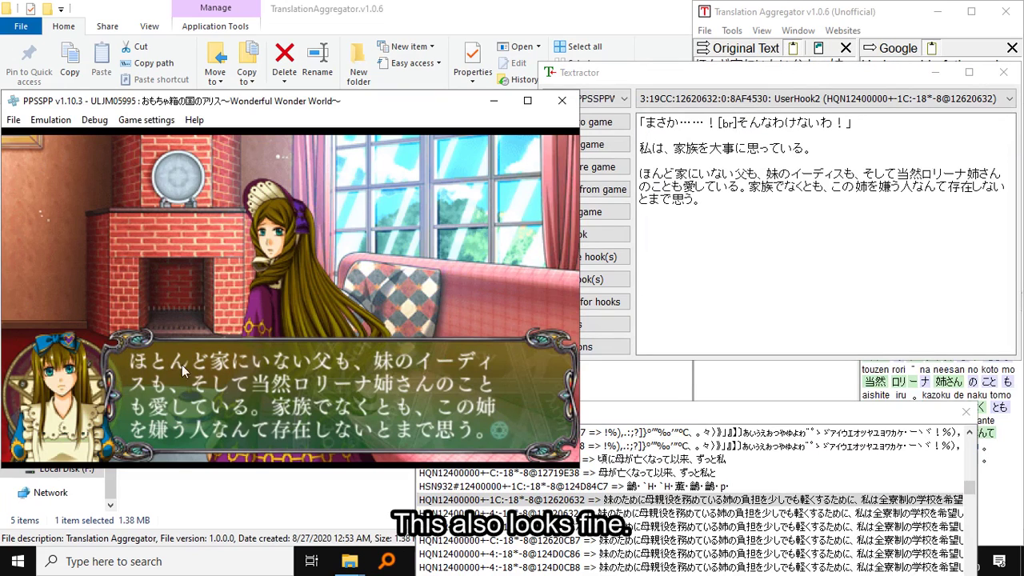
key("x")
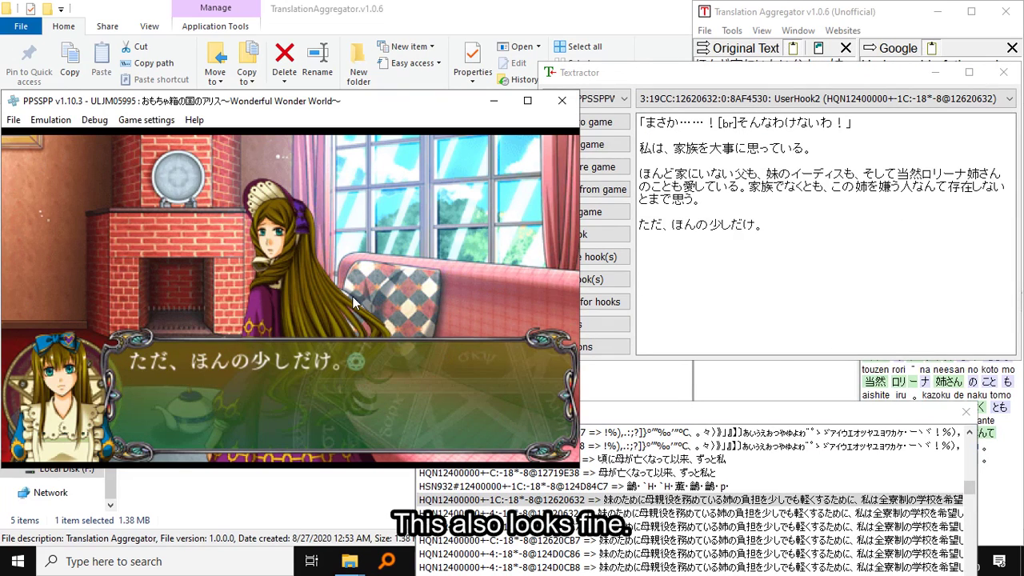
left_click(795, 380)
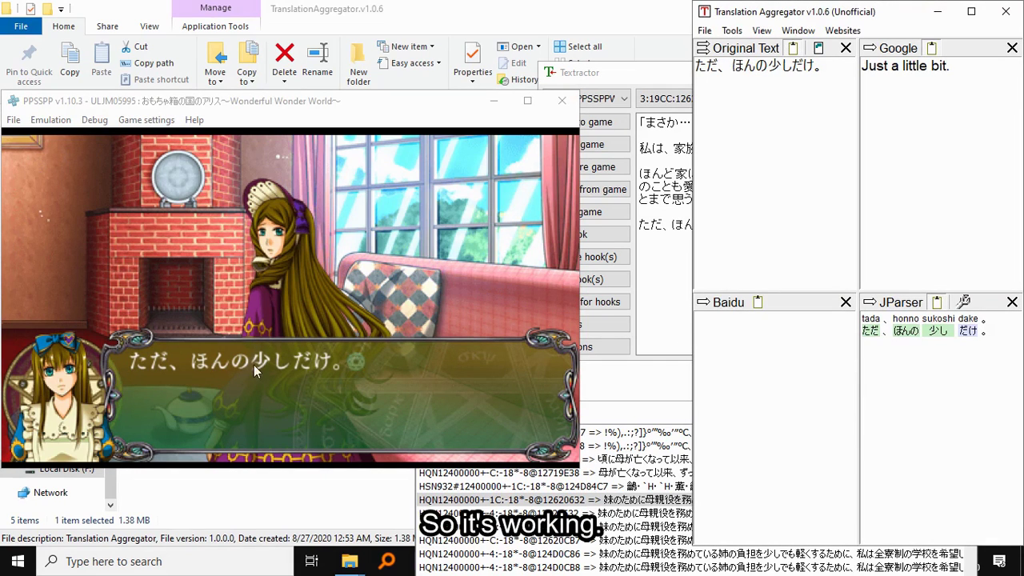
Cancel adding the 124D0CB8 hook and close the hook search results.
left_click(658, 372)
double_click(668, 566)
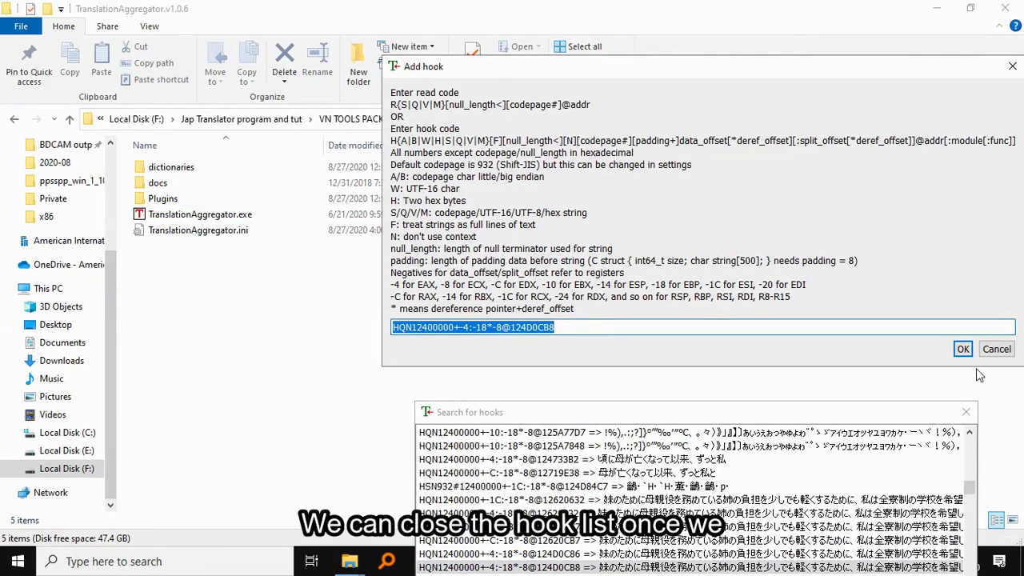
left_click(997, 349)
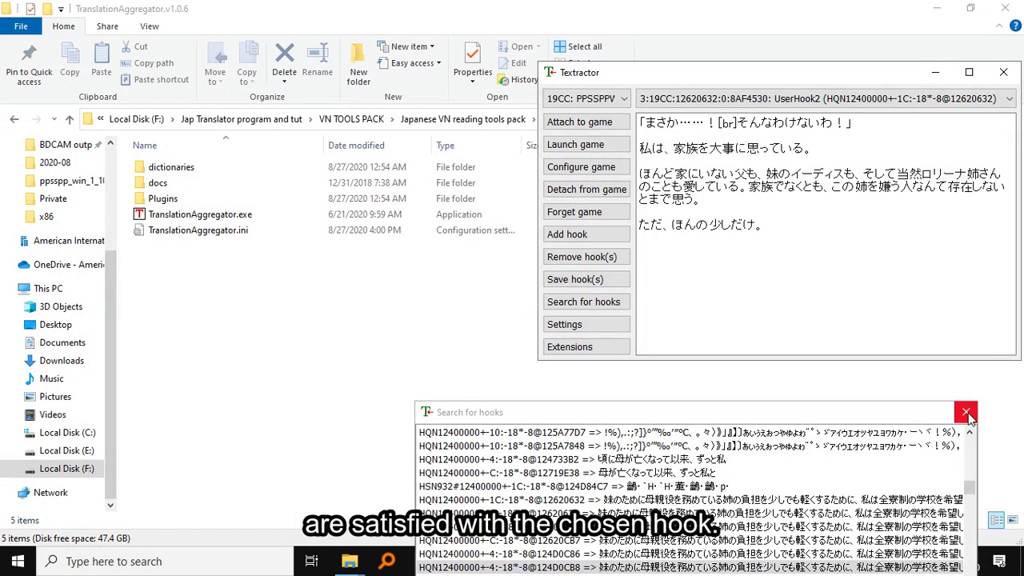
left_click(966, 413)
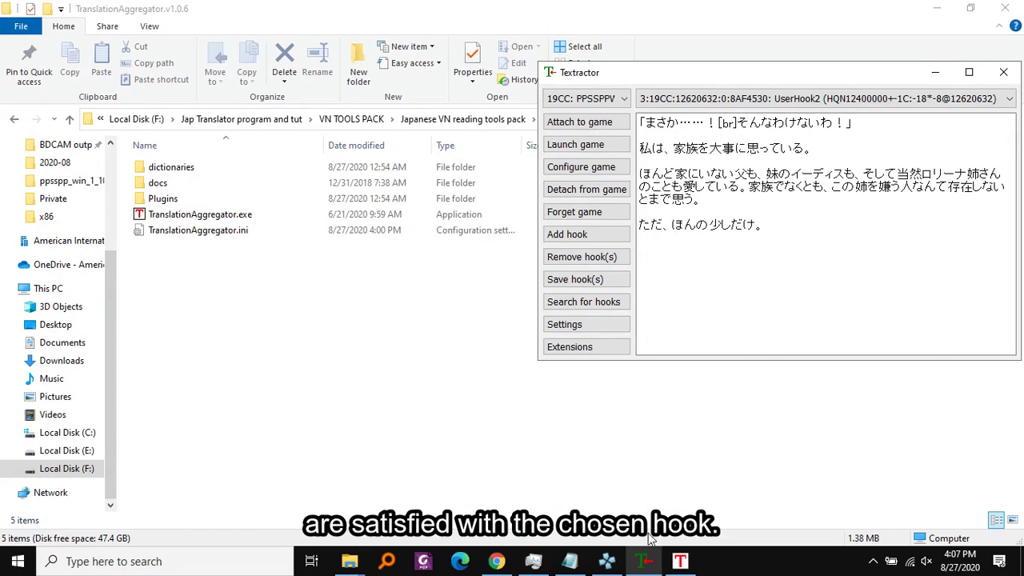
Enlarge the game on the left, fit Translation Aggregator beside it, and advance the dialogue.
left_click(606, 560)
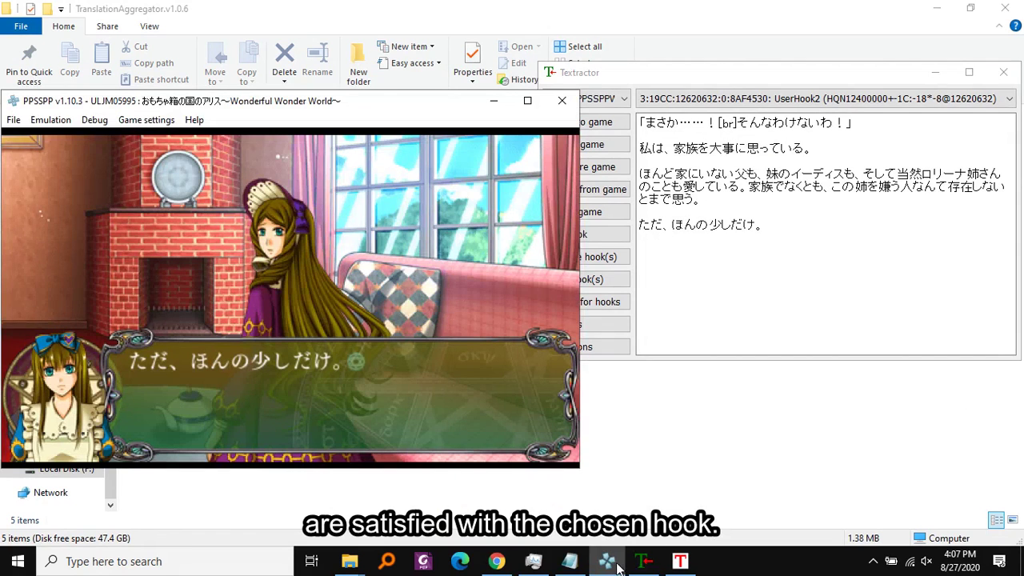
left_click(679, 561)
left_click(583, 475)
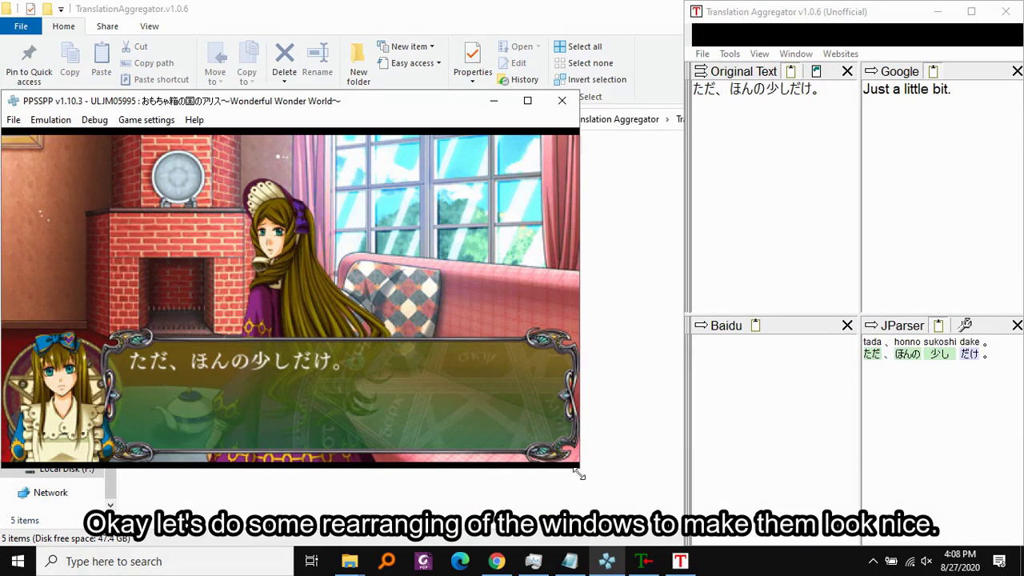
left_click_drag(579, 475, 686, 550)
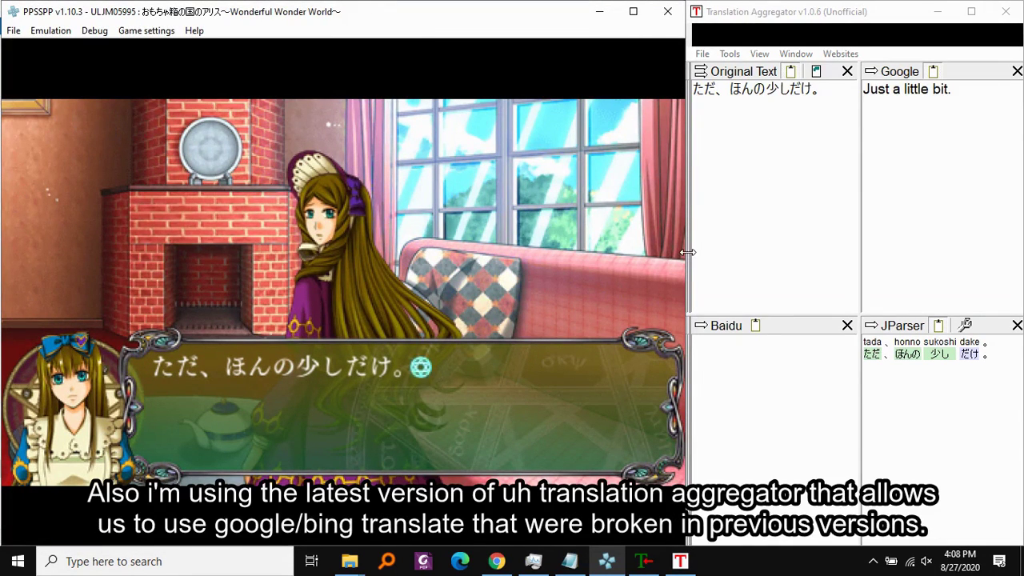
left_click_drag(687, 252, 733, 250)
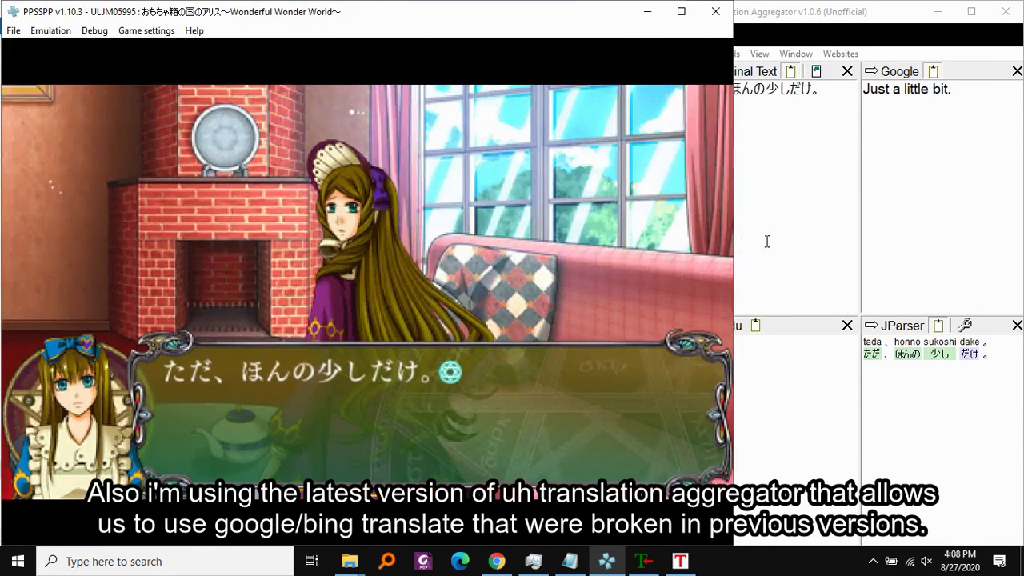
left_click(767, 240)
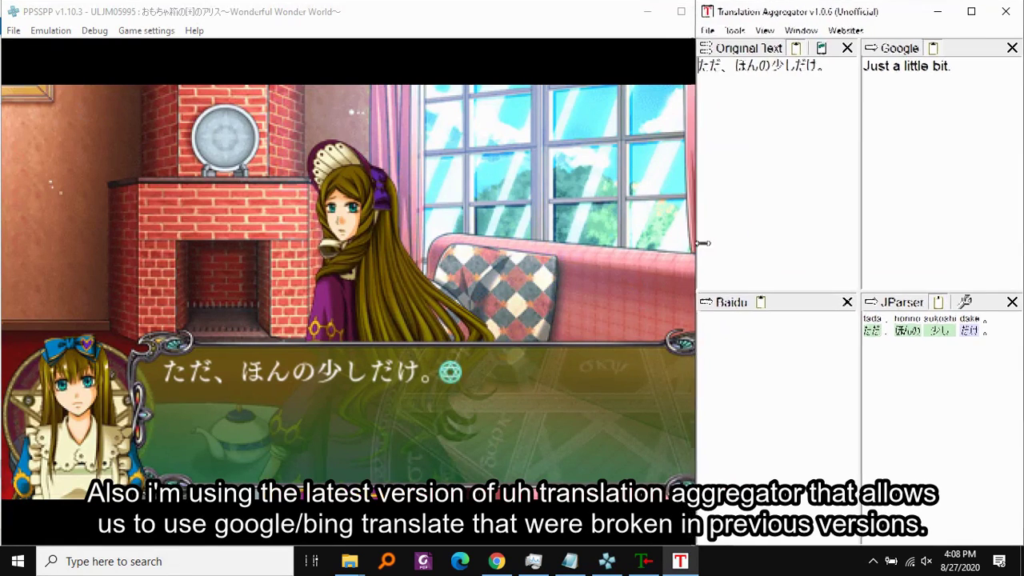
left_click_drag(702, 243, 790, 265)
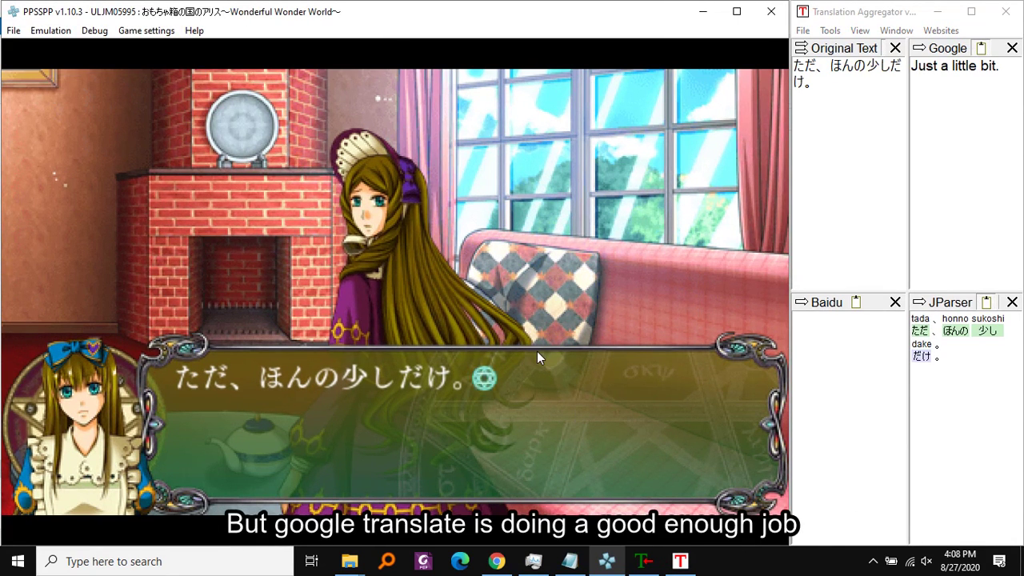
key("z")
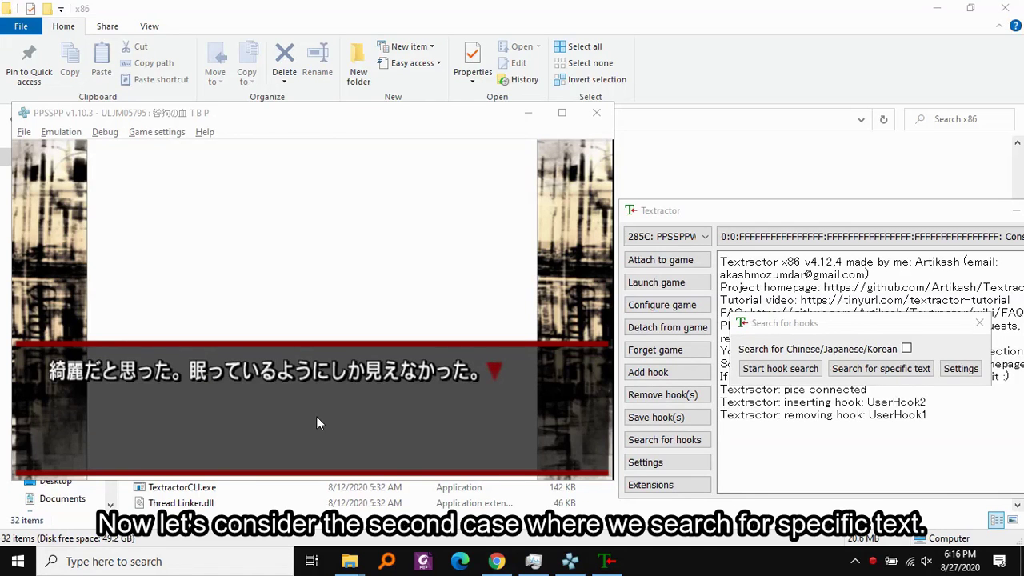
Start a specific-text hook search with 死のうとは思わない pasted in, codepage 932.
left_click(905, 368)
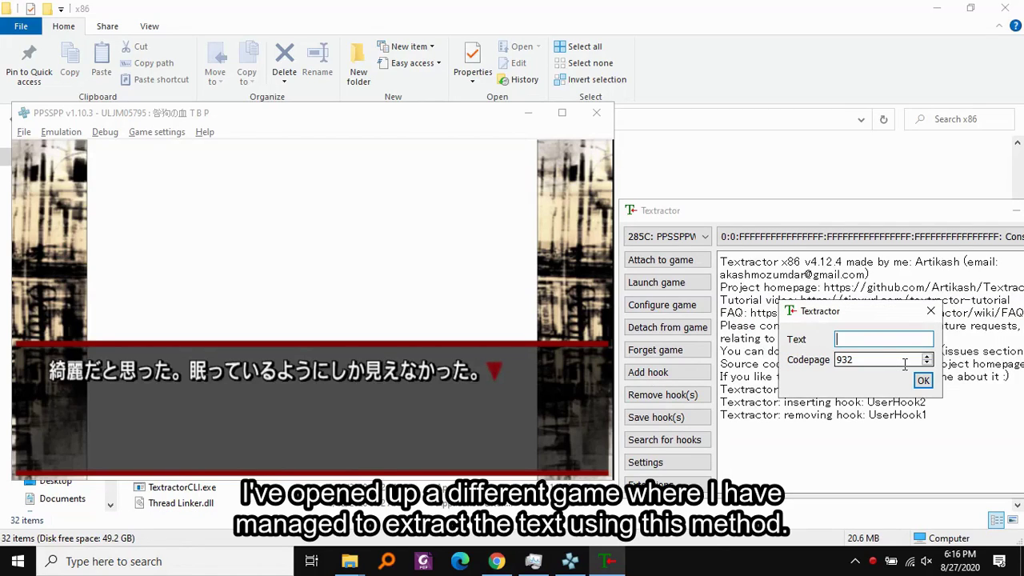
type("死のうとは思わない")
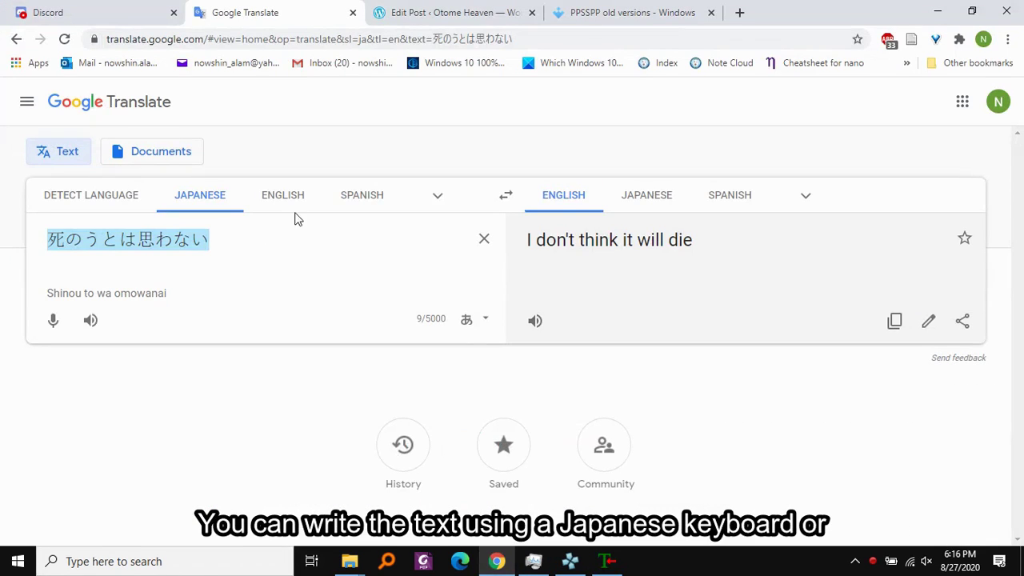
Add a new line typing shinoutohaomowanai, converted to 死のうとは思わない, then return to PPSSPP.
left_click(267, 240)
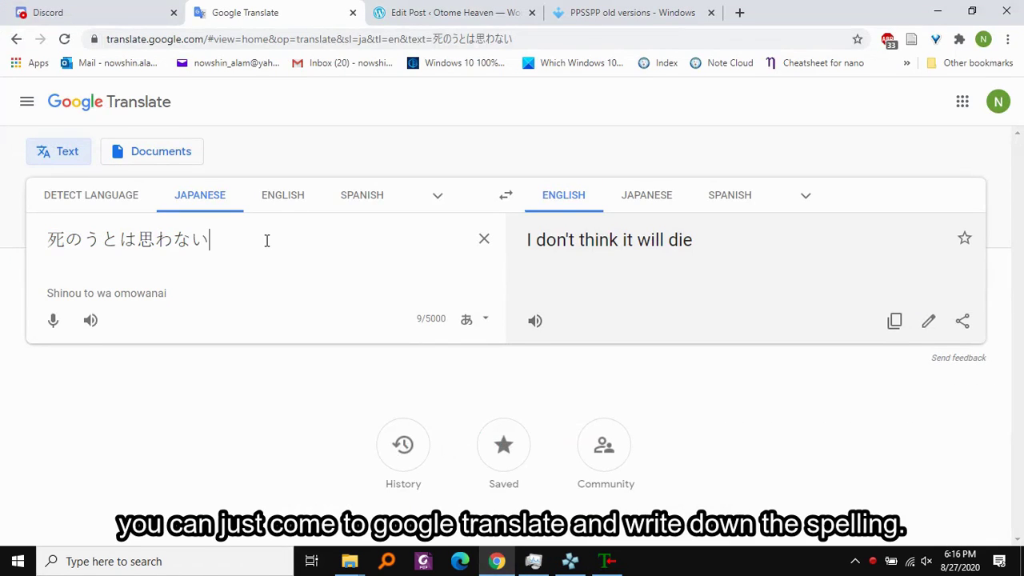
key("Return")
type("shin")
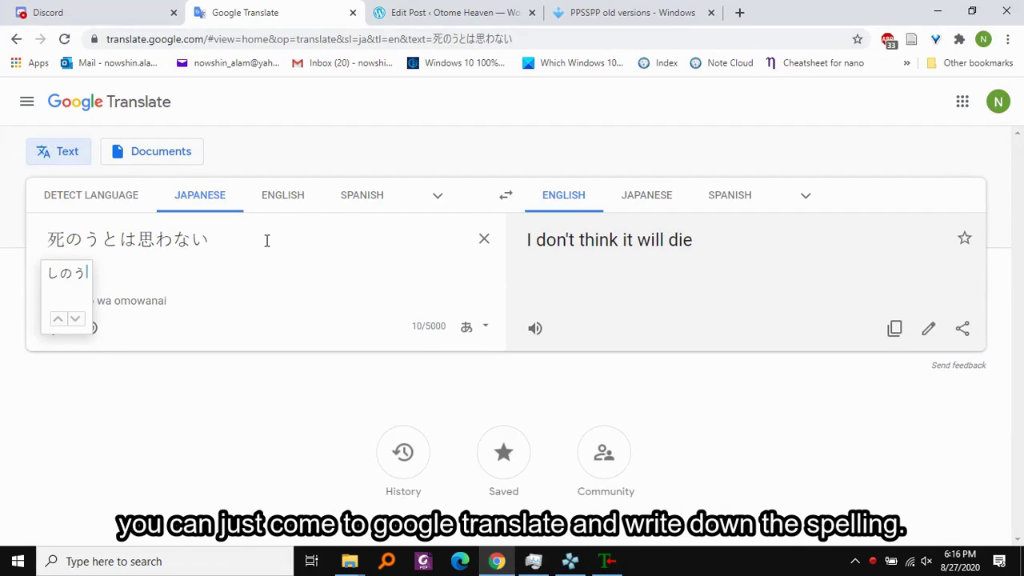
type("outoha")
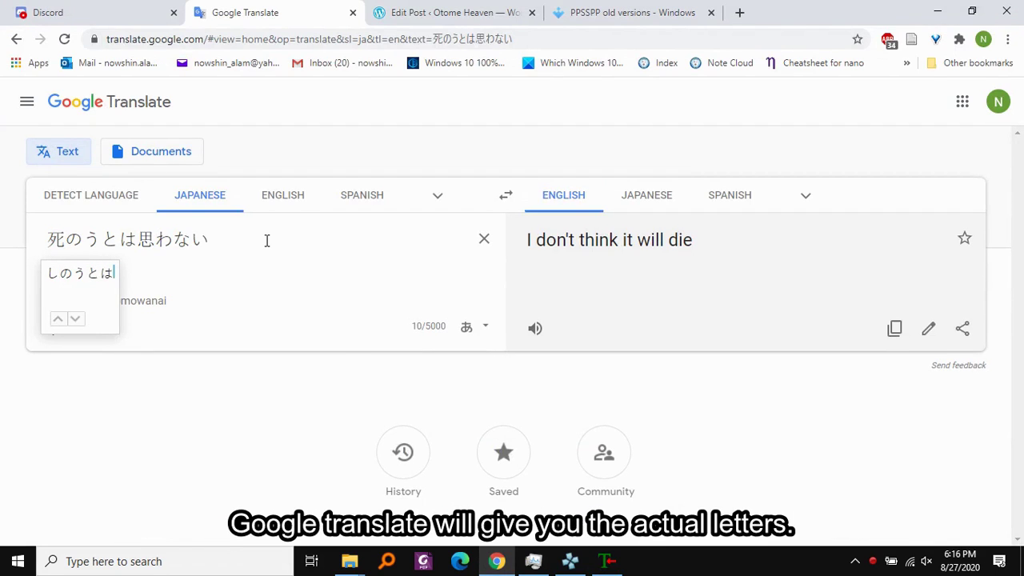
type("omo")
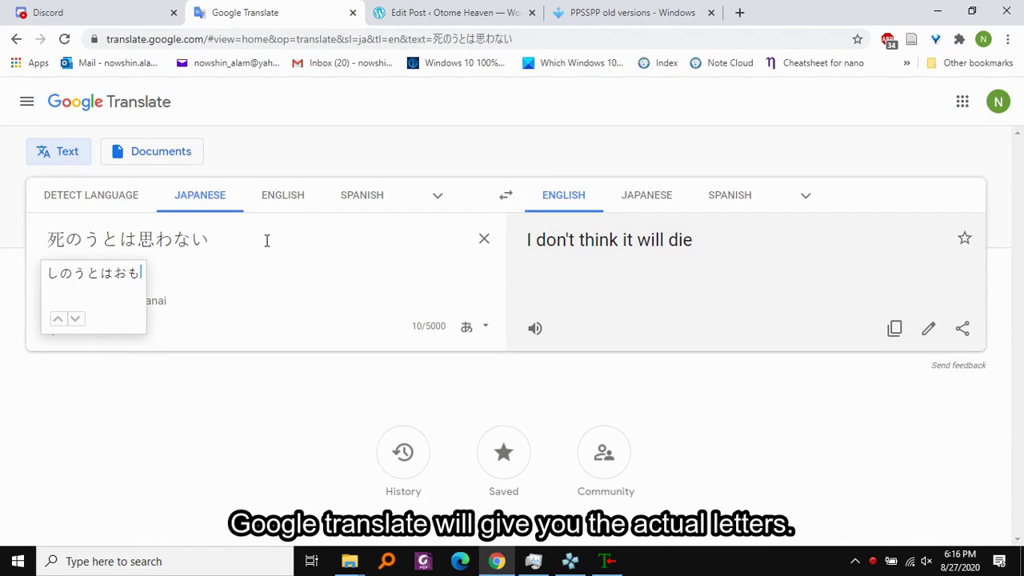
type("wanai")
key("space")
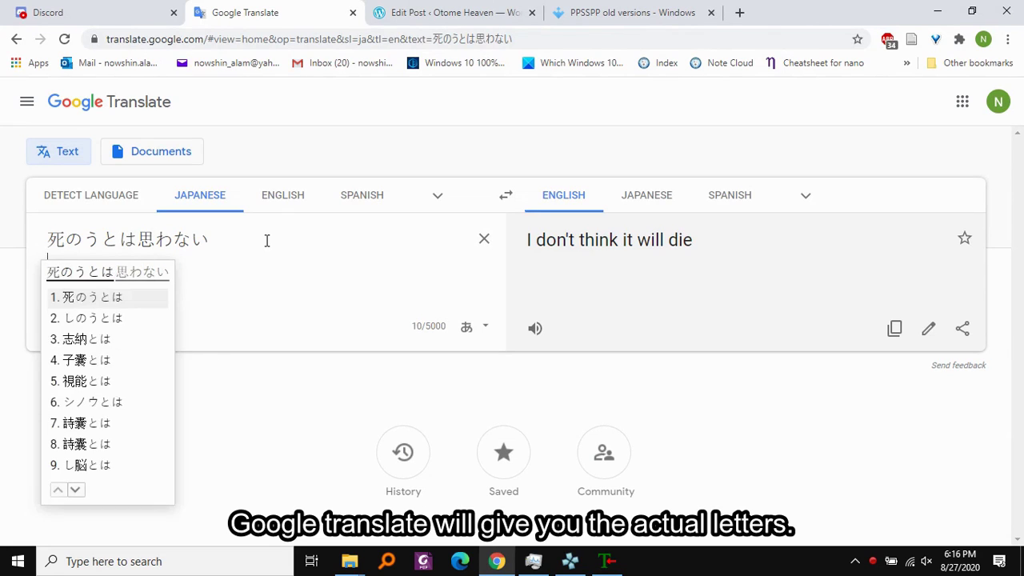
key("Return")
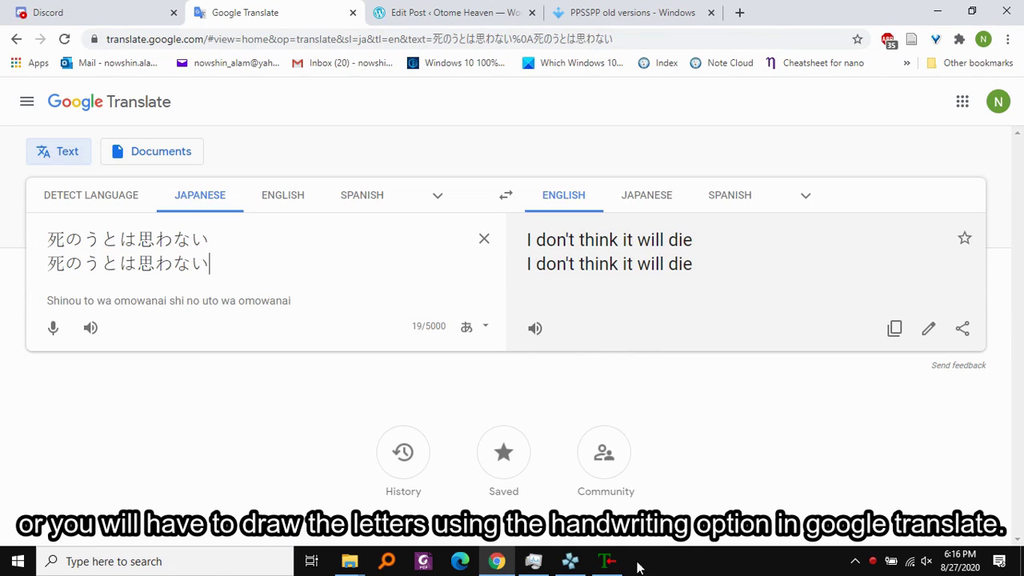
left_click(578, 568)
Run the 死のうとは思わない memory search and advance the game dialogue several times.
mouse_move(352, 562)
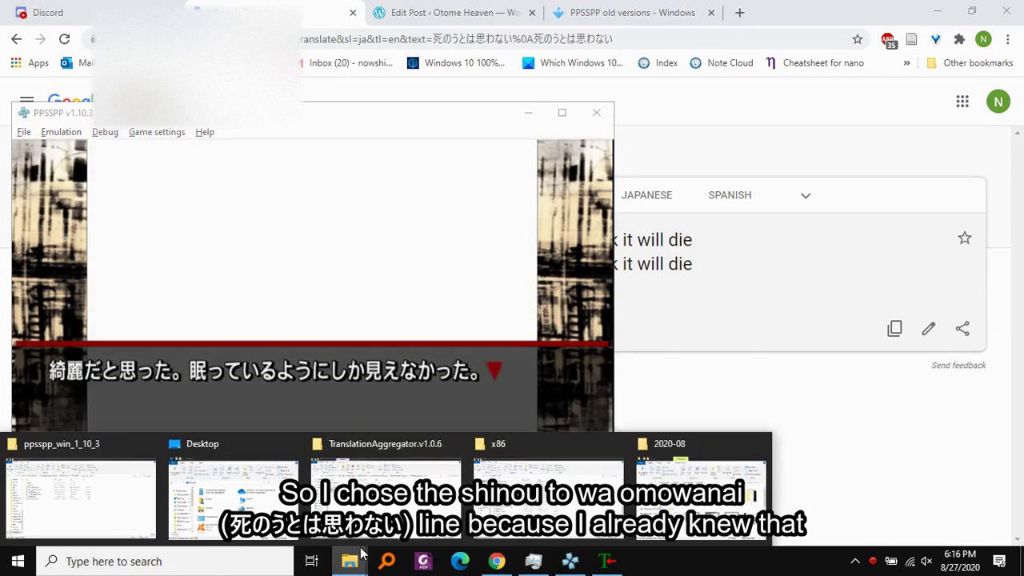
left_click(392, 489)
left_click(582, 564)
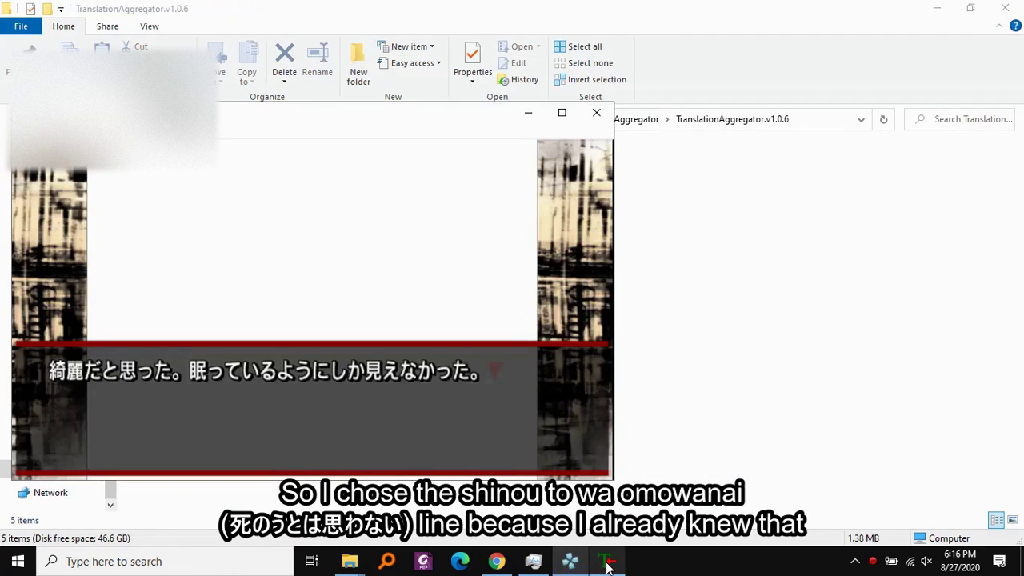
left_click(608, 563)
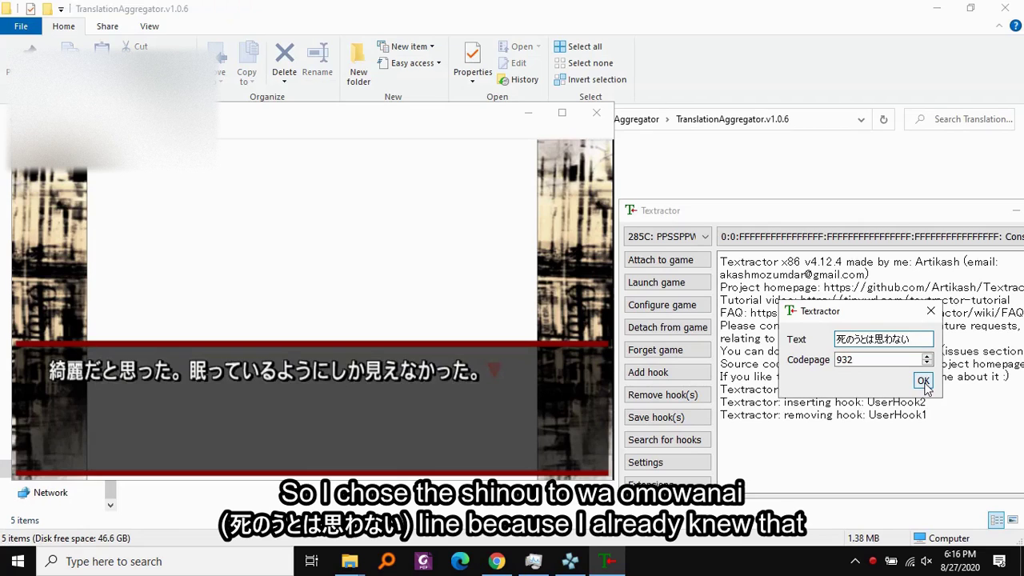
left_click(923, 381)
left_click(325, 241)
key("x")
key("x")
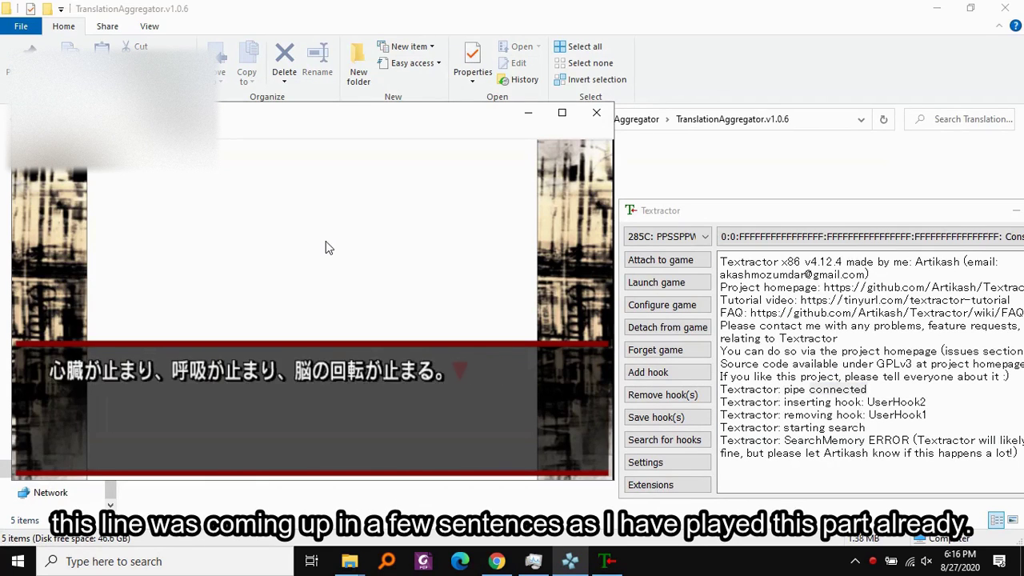
key("x")
key("x")
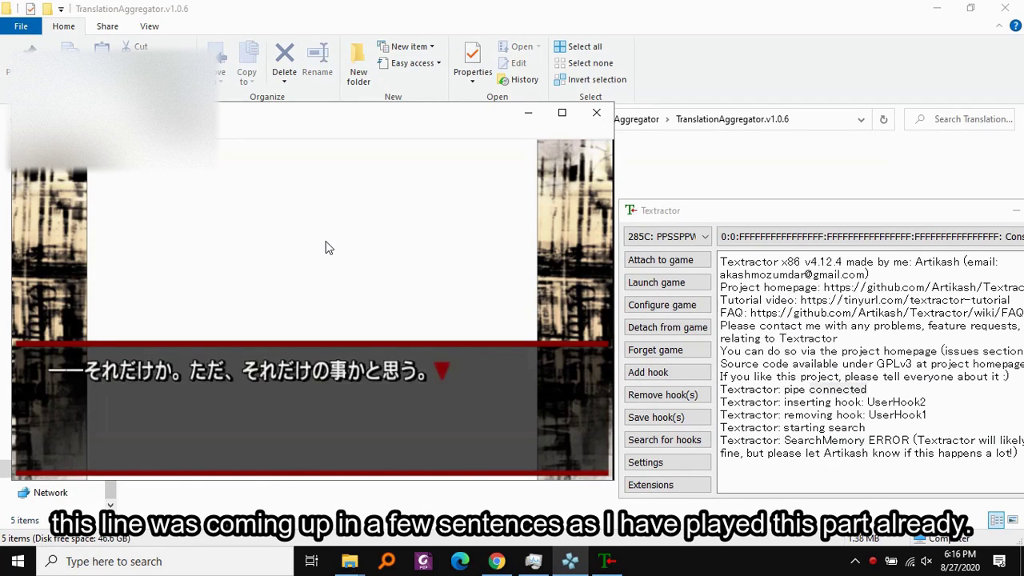
key("x")
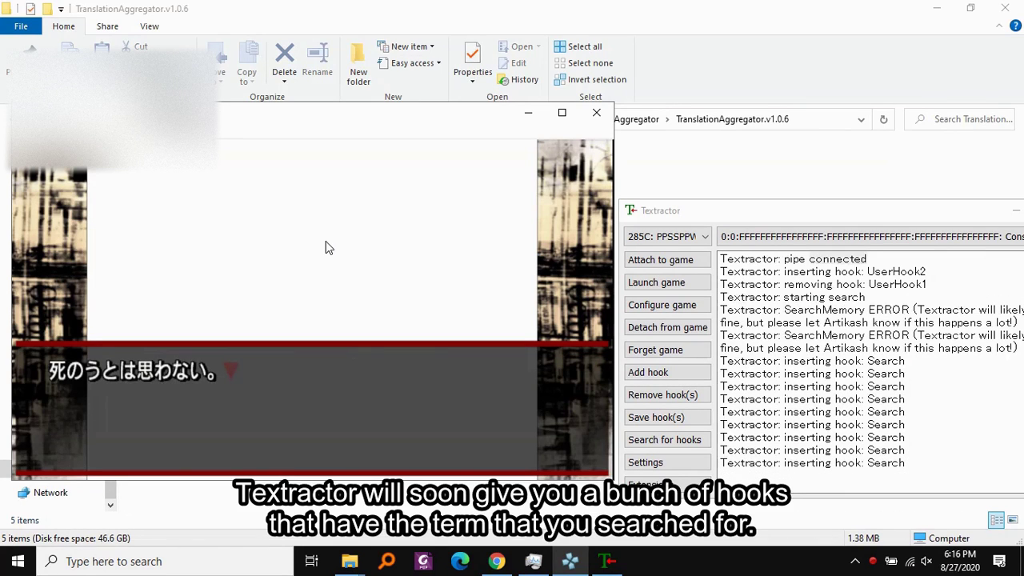
Switch to the first search thread and advance the dialogue twice to test it.
left_click(822, 236)
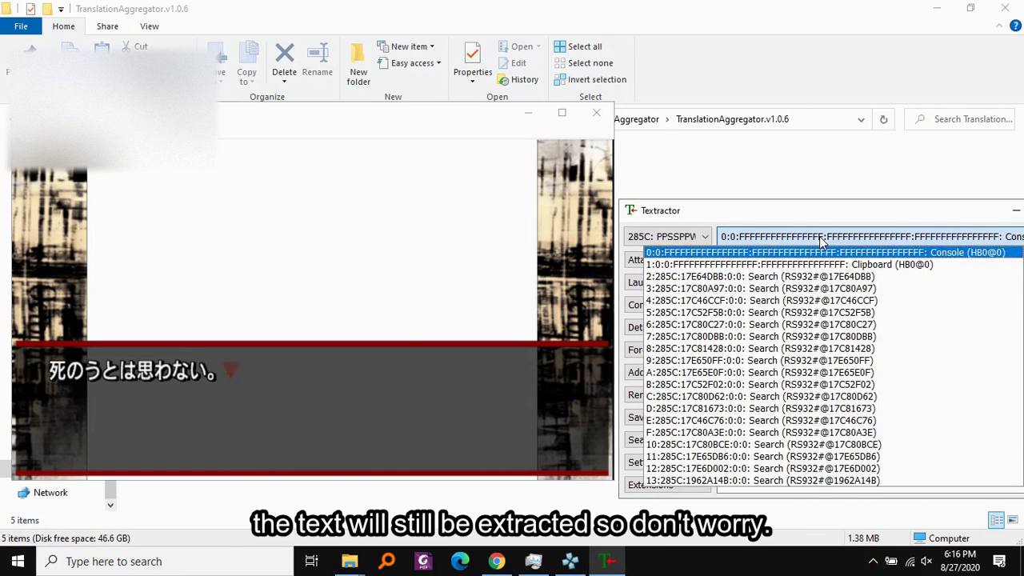
left_click(812, 276)
scroll(818, 240, "down", 2)
scroll(817, 240, "down", 7)
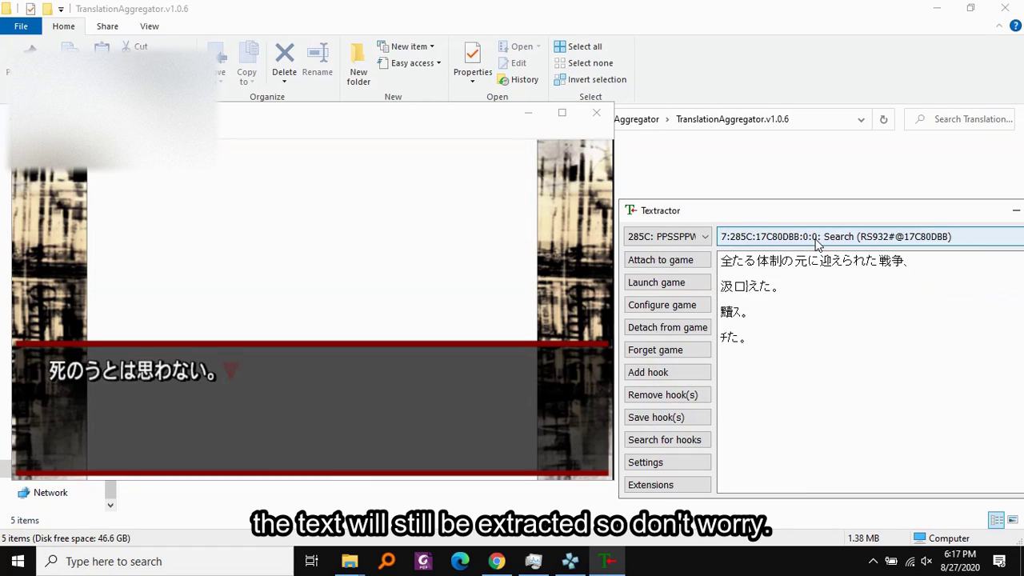
scroll(818, 239, "down", 2)
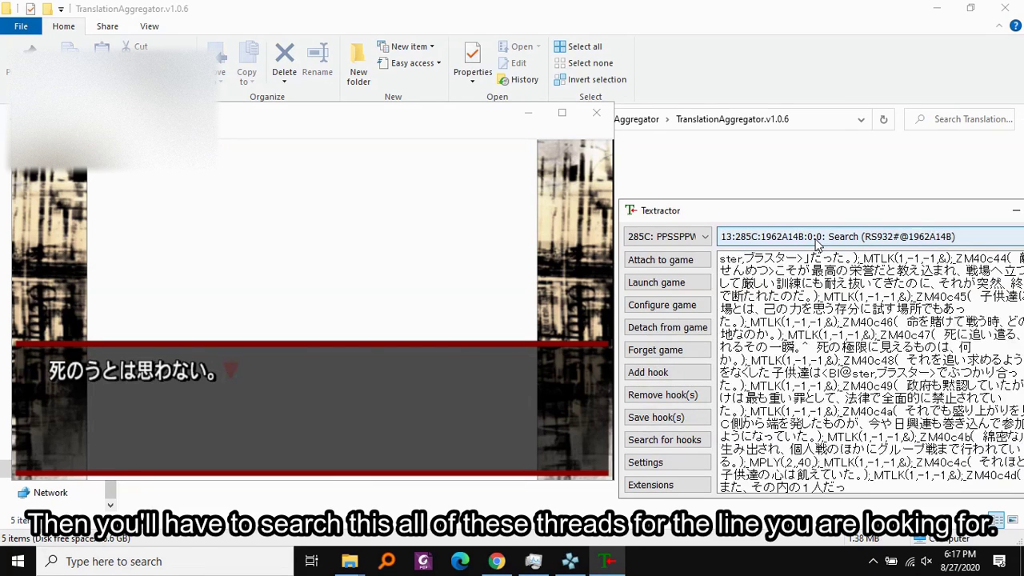
scroll(817, 240, "up", 1)
left_click(390, 357)
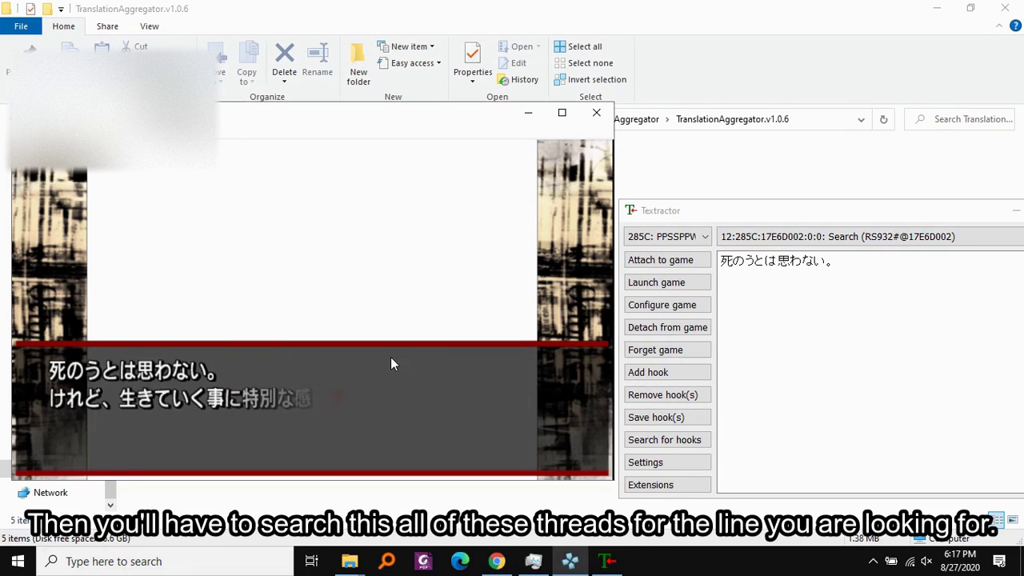
left_click(275, 316)
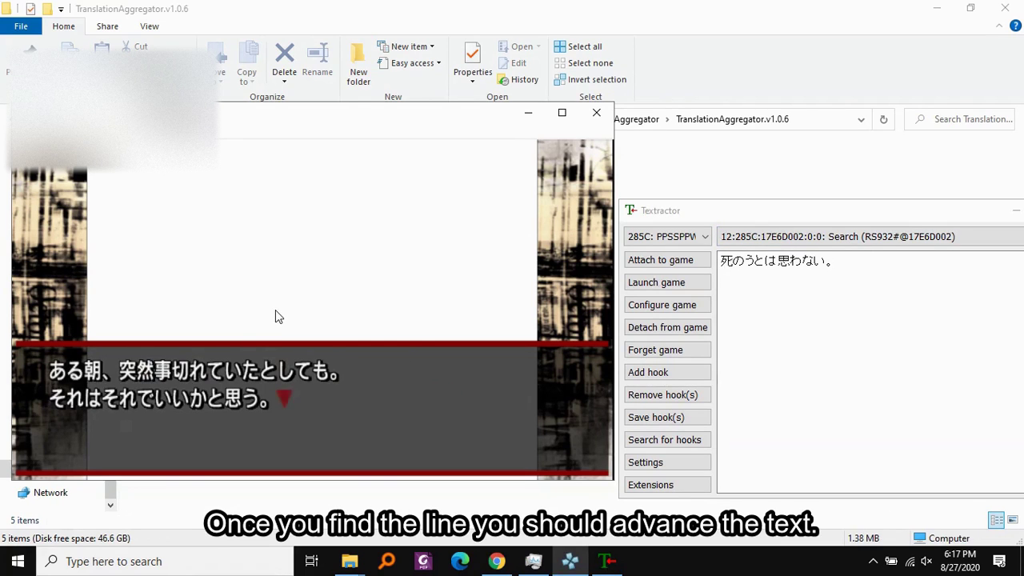
Try another search thread, move Textractor fully on screen, and advance the dialogue.
left_click(811, 240)
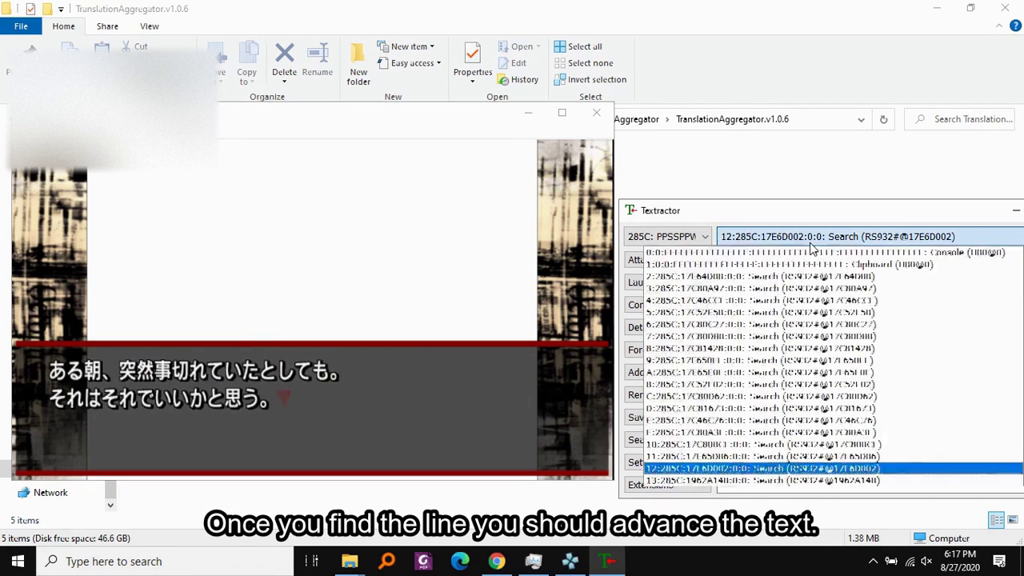
left_click(787, 481)
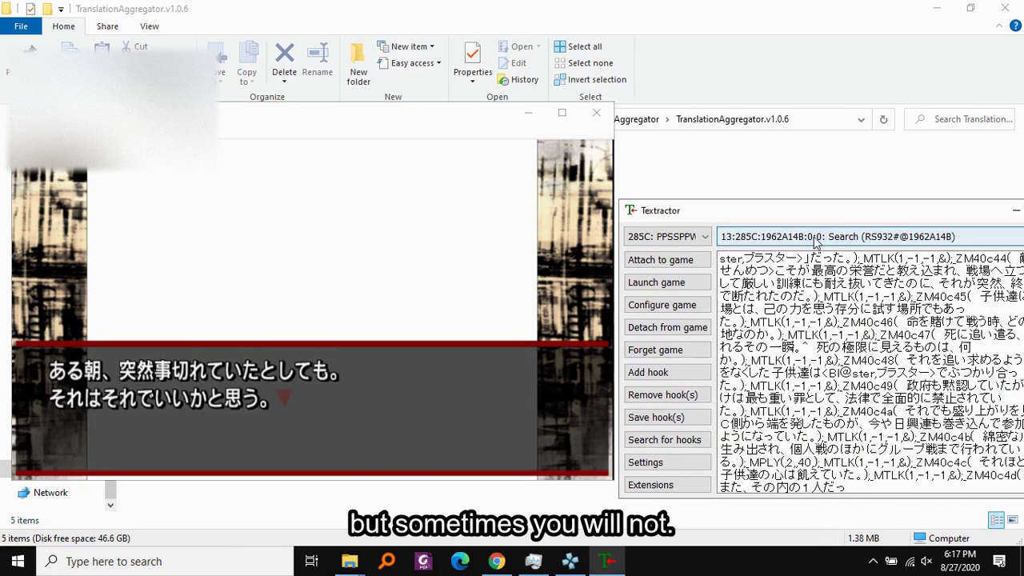
scroll(805, 242, "up", 1)
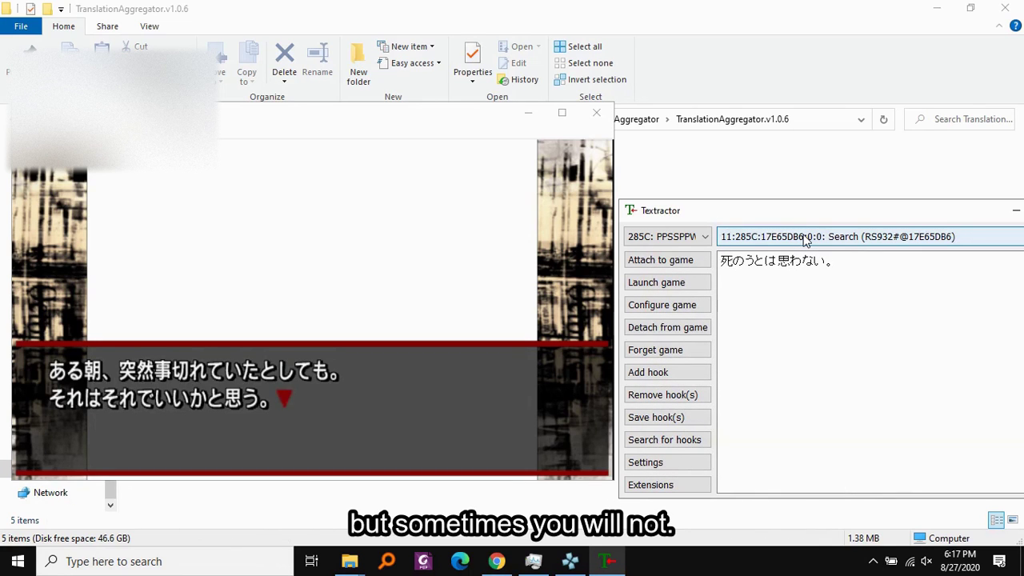
scroll(806, 241, "up", 1)
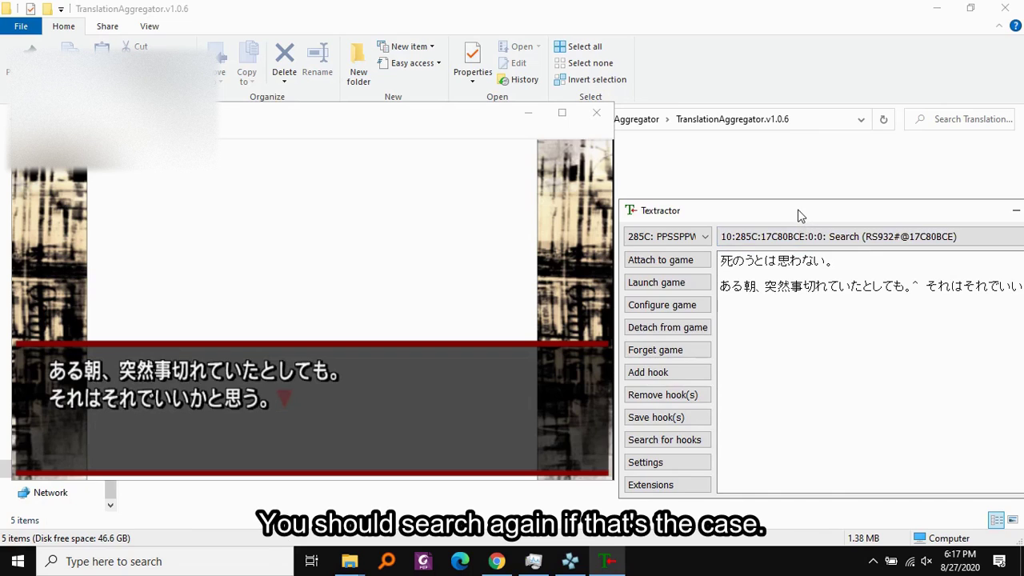
left_click_drag(797, 212, 658, 210)
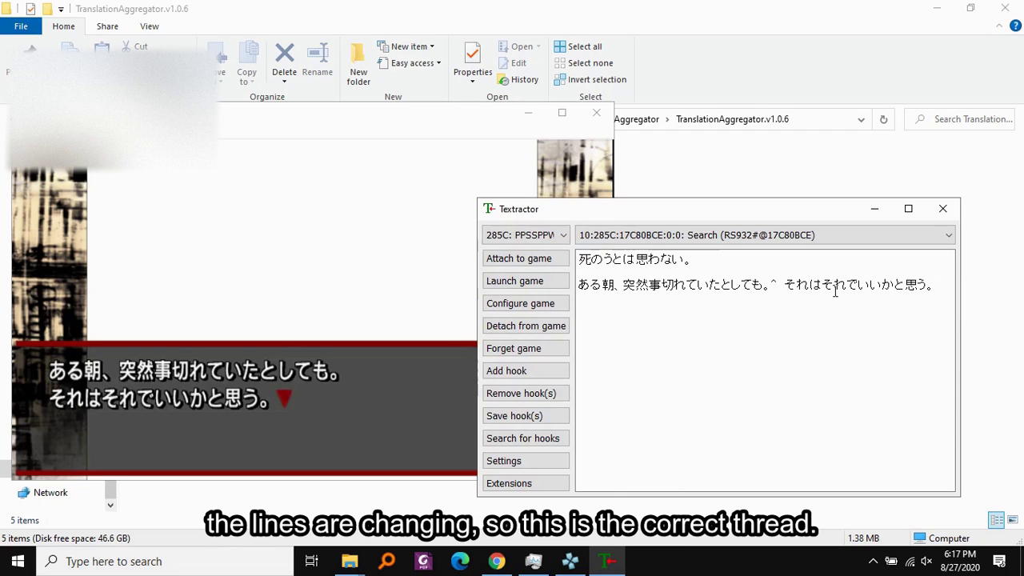
left_click(264, 304)
left_click(736, 405)
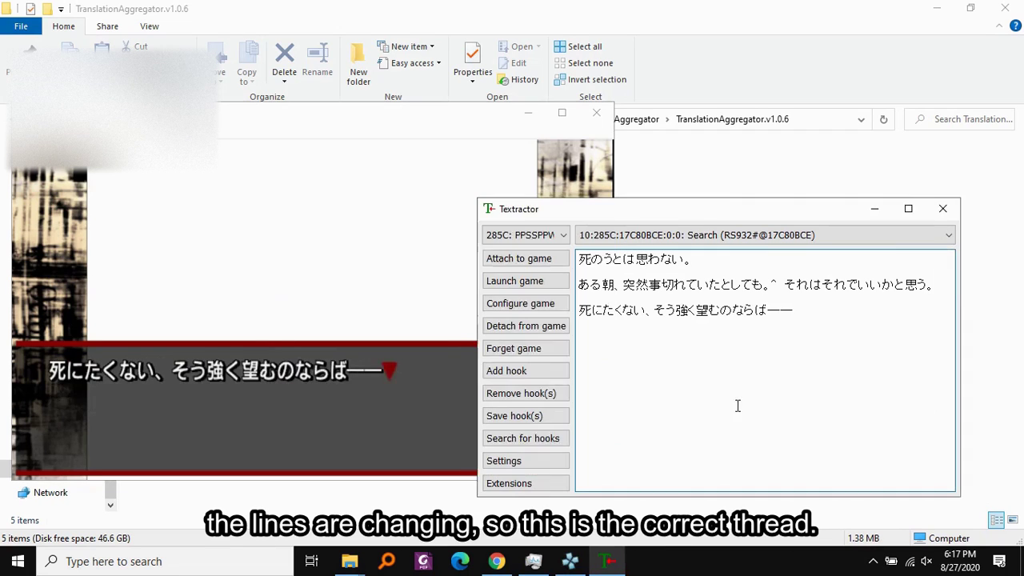
Shift Textractor slightly right and shrink the game window.
left_click_drag(743, 208, 824, 213)
left_click(561, 310)
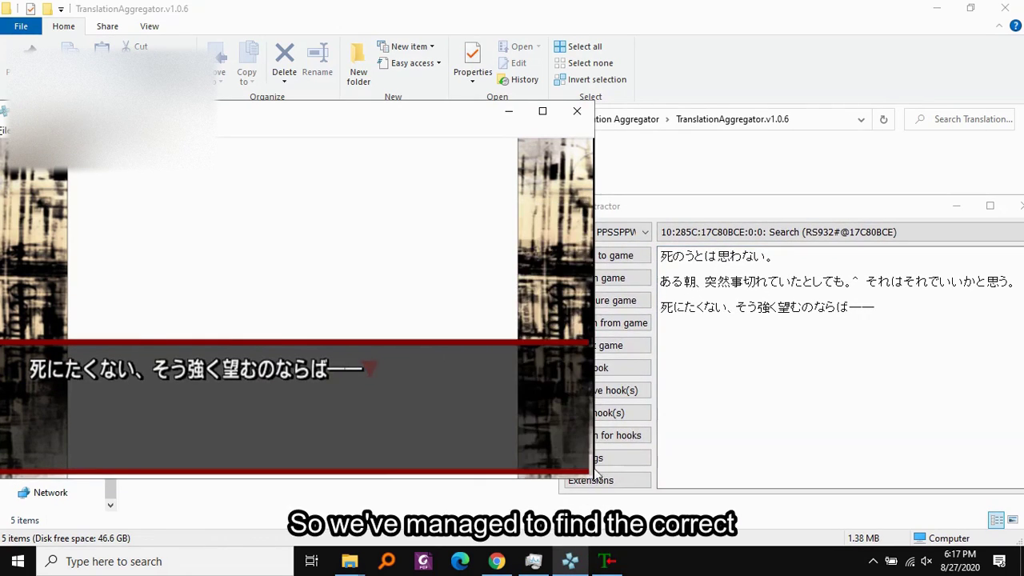
left_click_drag(597, 483, 561, 479)
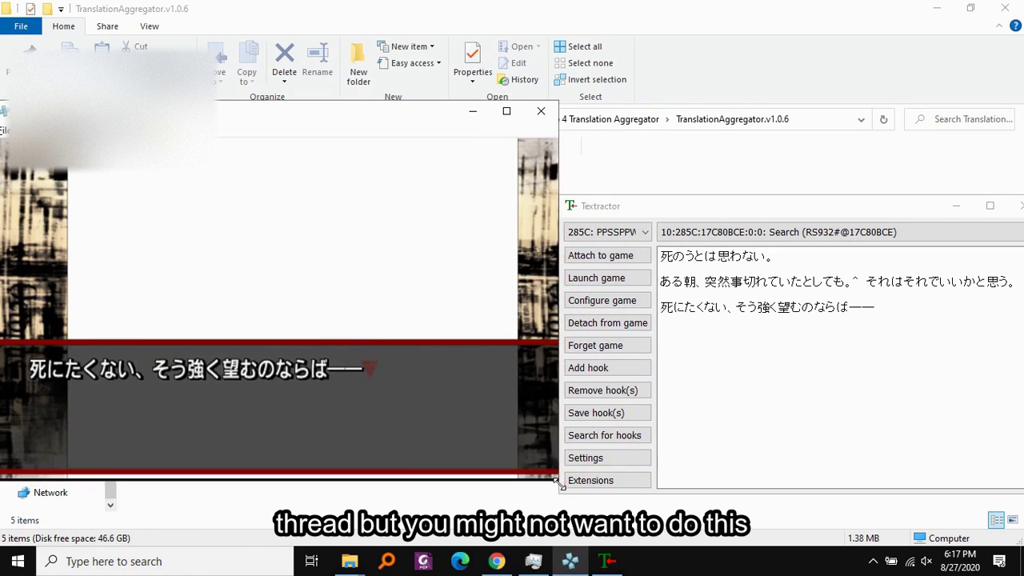
Advance four dialogue lines while thread 10 logs them, then close Textractor.
left_click(478, 371)
left_click(477, 371)
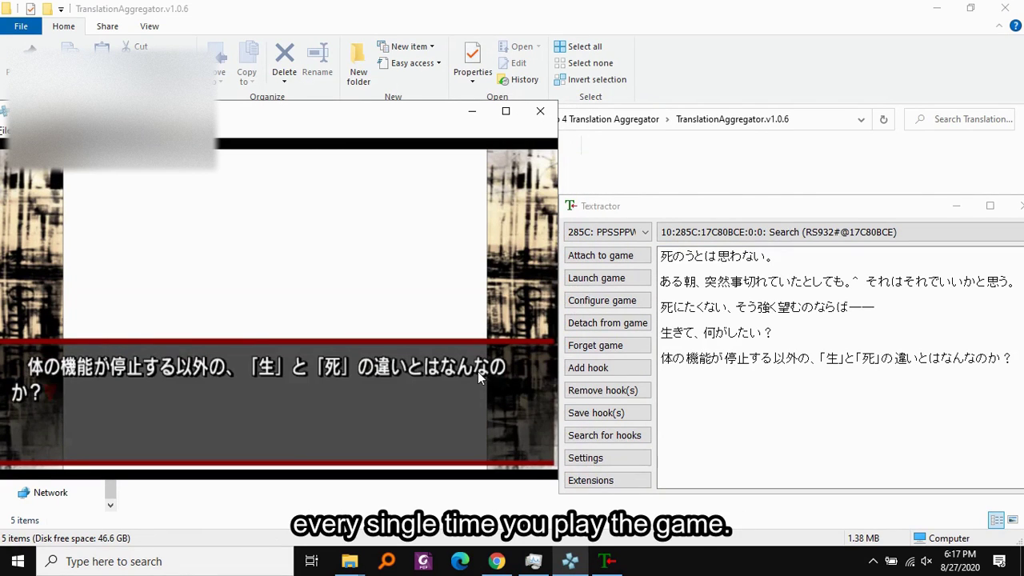
left_click(478, 371)
left_click(477, 371)
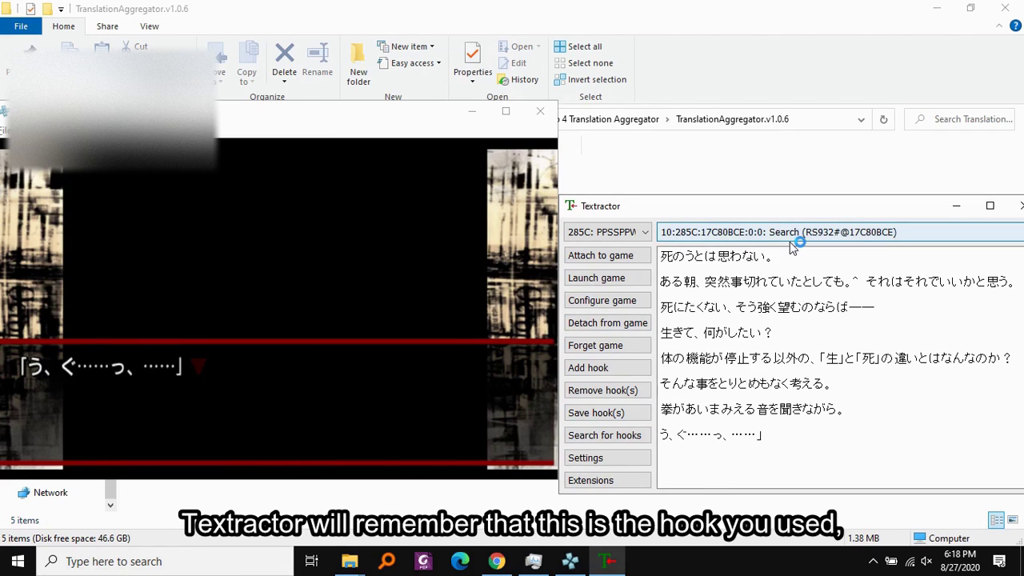
left_click_drag(753, 206, 679, 150)
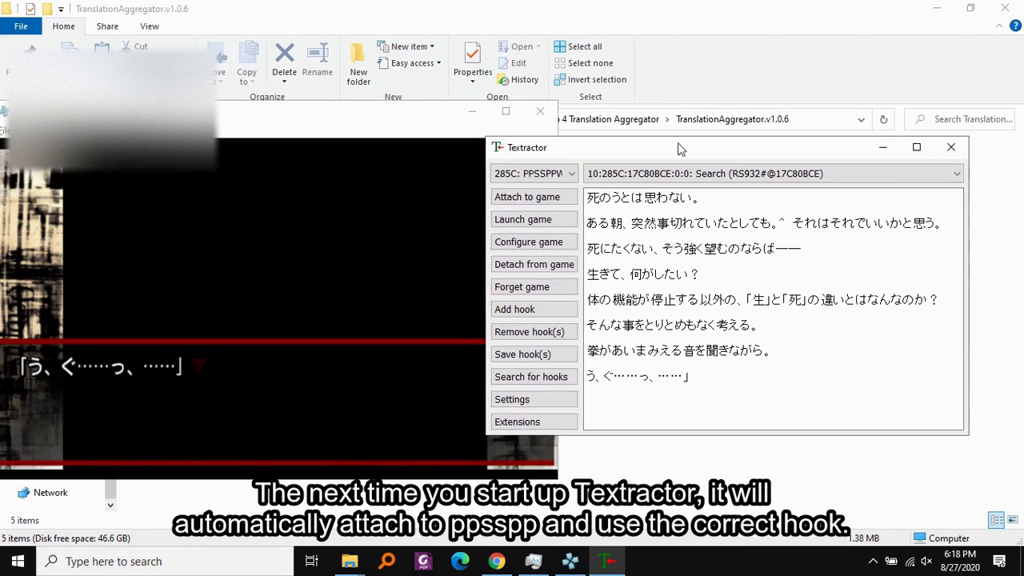
left_click(956, 150)
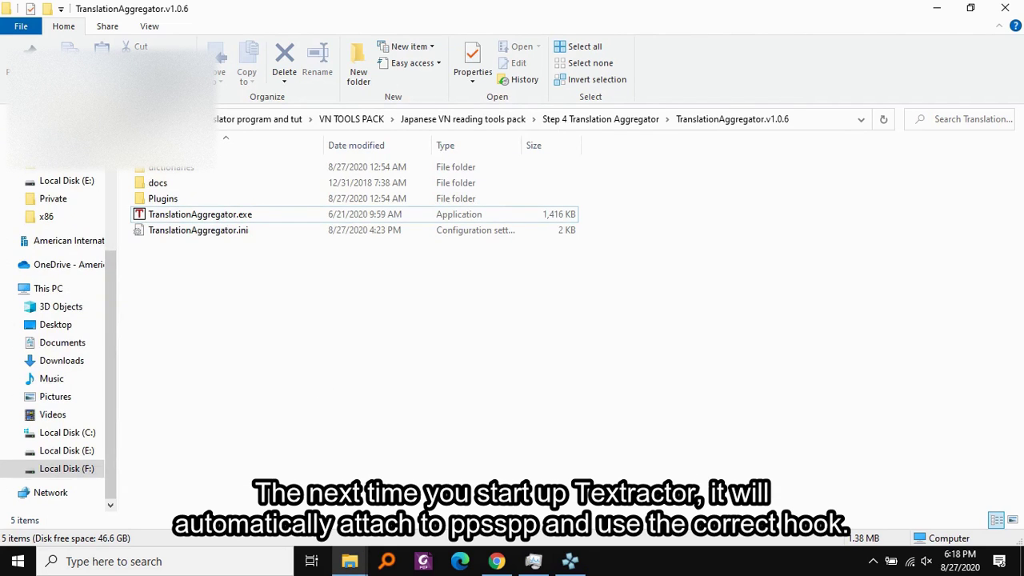
Launch Textractor.exe from the x86 folder via Locale Emulator's Run in Japanese (Admin).
mouse_move(349, 560)
left_click(560, 496)
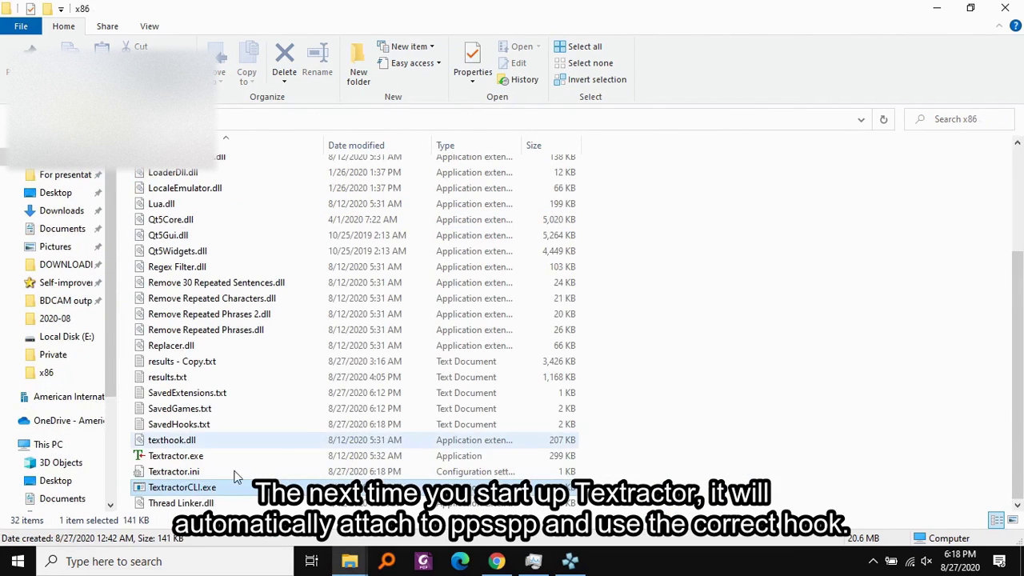
left_click(199, 457)
right_click(199, 459)
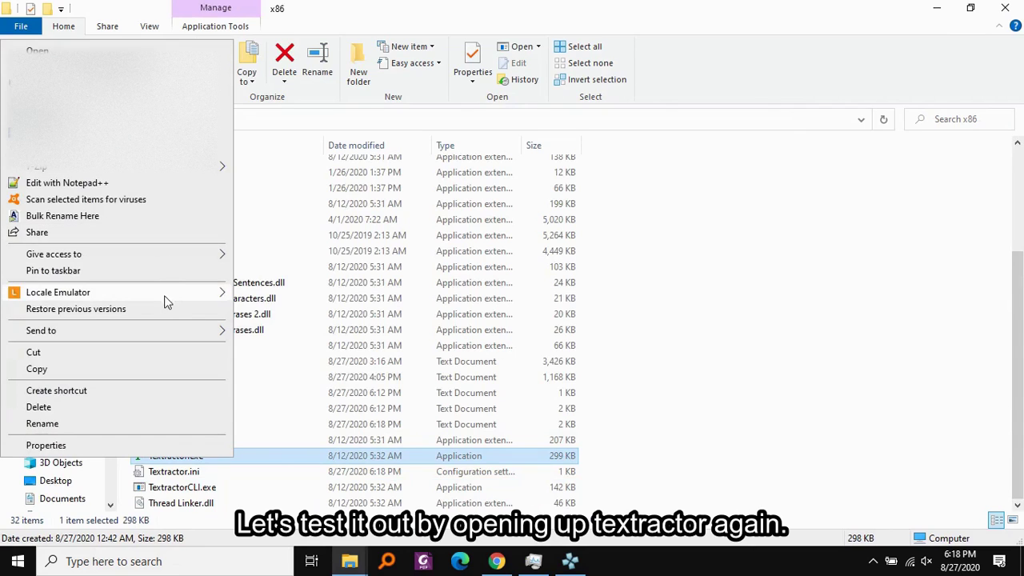
mouse_move(176, 293)
left_click(332, 315)
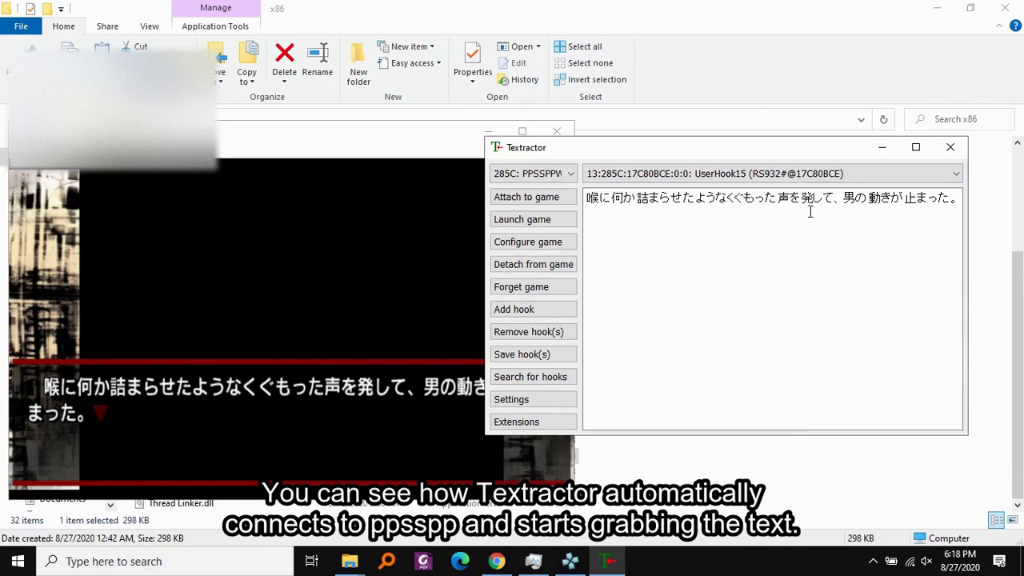
Confirm the relaunched Textractor reattached to PPSSPP, capturing the current line with UserHook15.
left_click(130, 436)
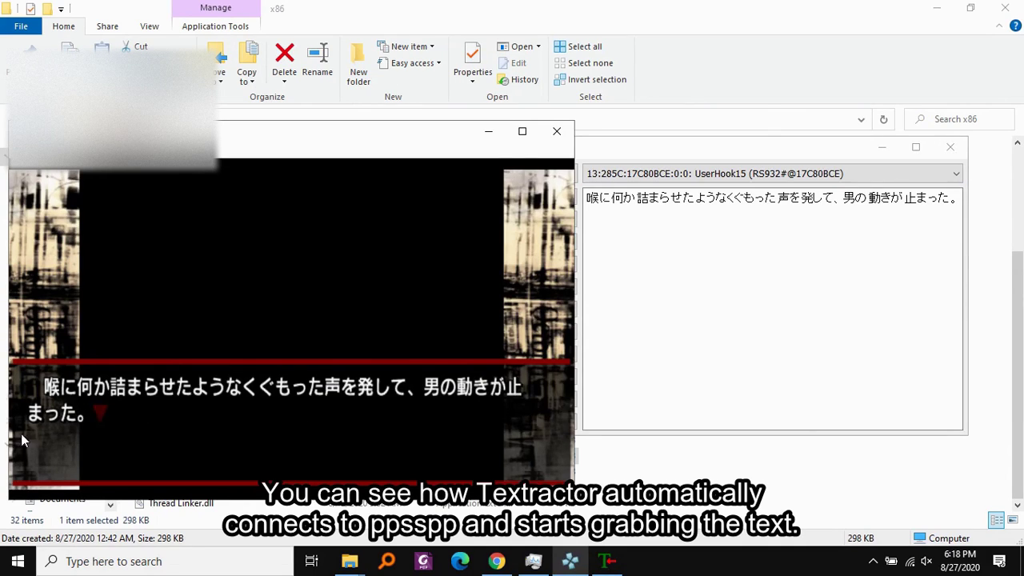
left_click(749, 285)
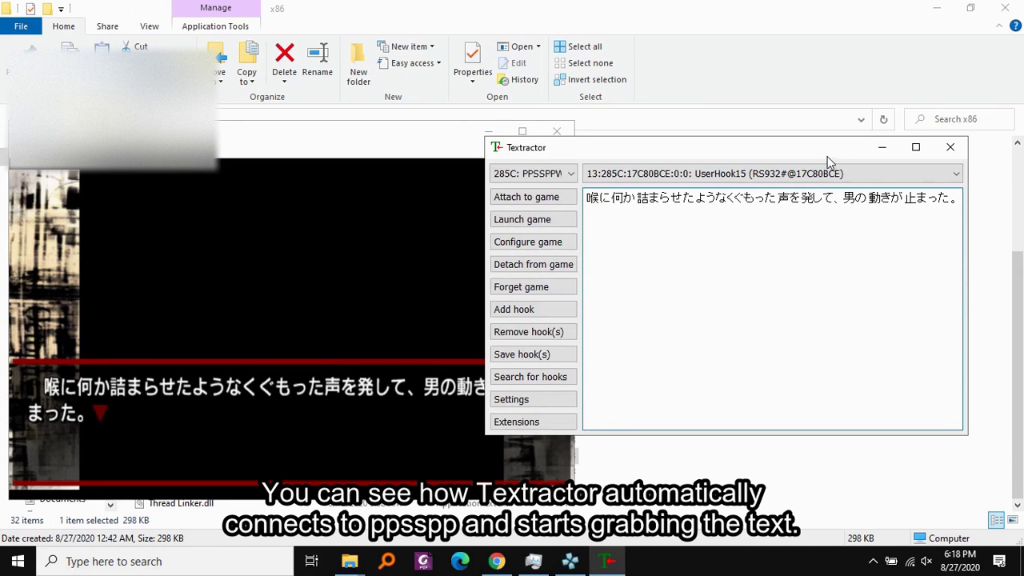
left_click_drag(760, 147, 824, 202)
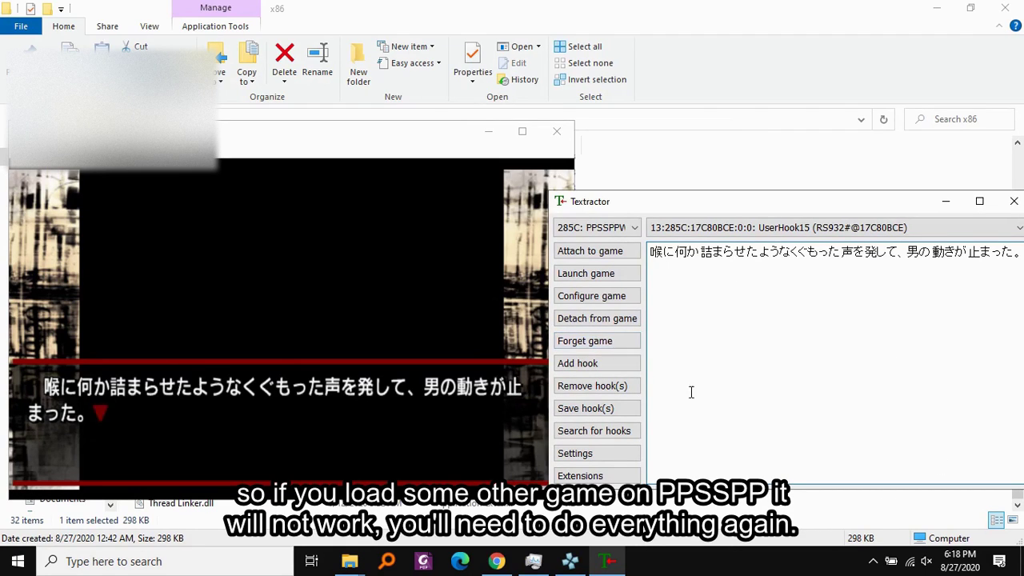
left_click(872, 562)
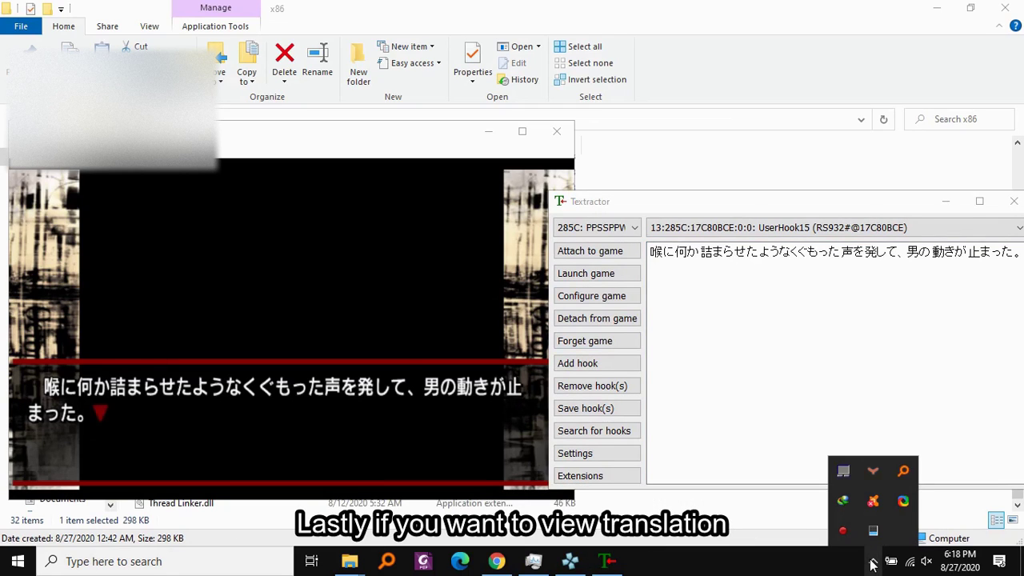
left_click(666, 440)
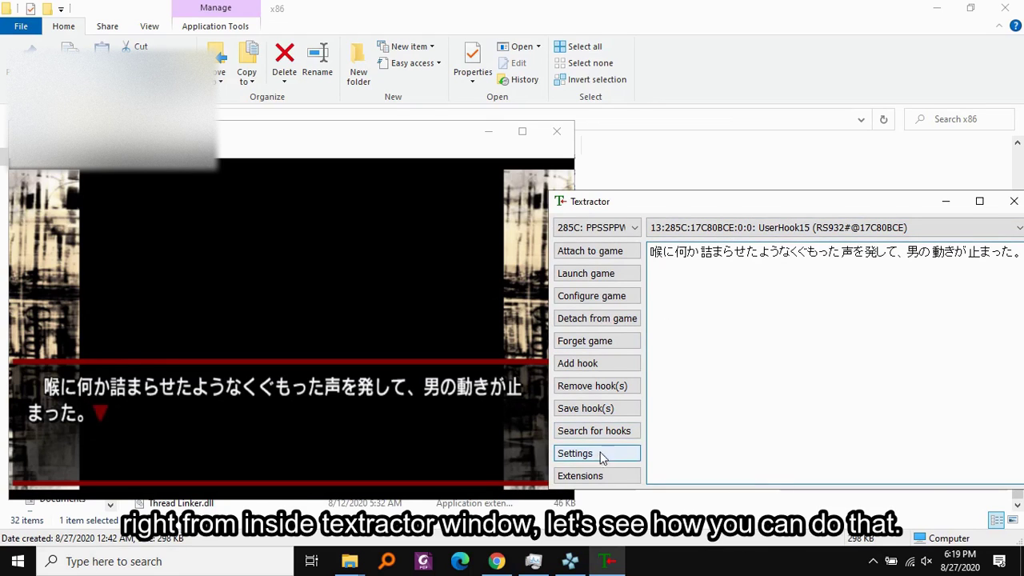
Add DeepL Translate.dll as an extension and move its English-target settings window into view.
left_click(599, 478)
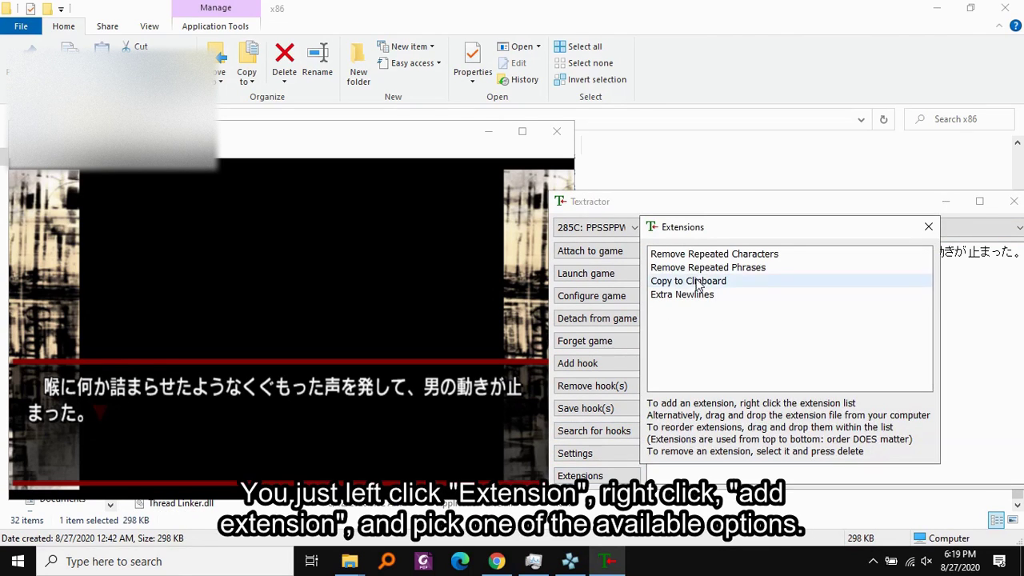
right_click(717, 312)
left_click(754, 315)
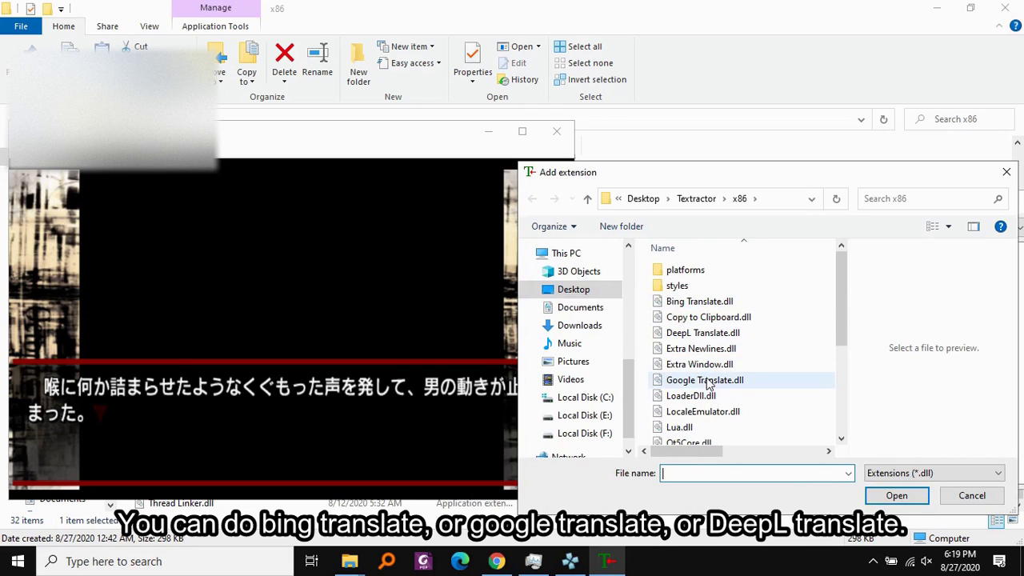
double_click(703, 333)
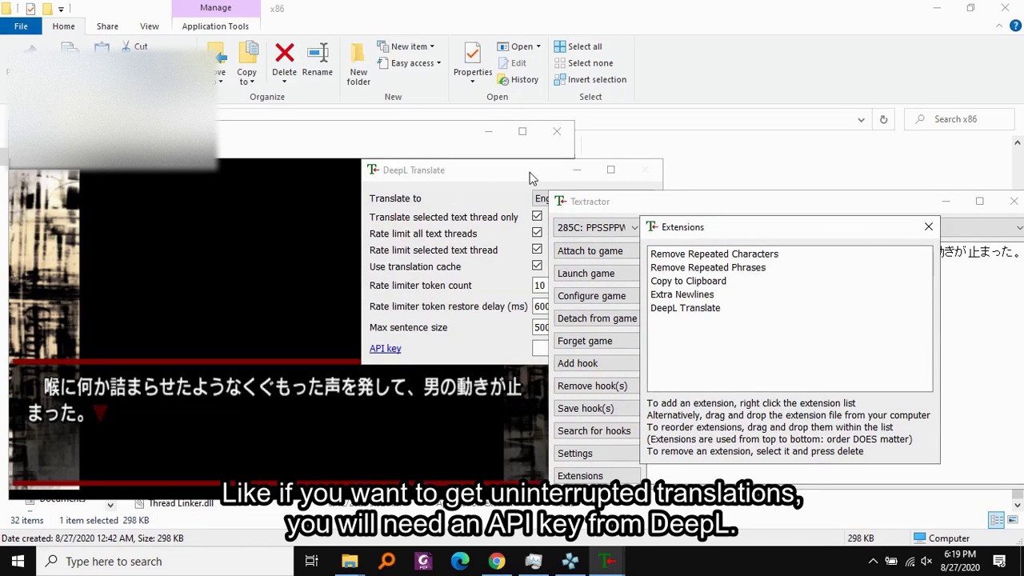
left_click_drag(454, 168, 355, 188)
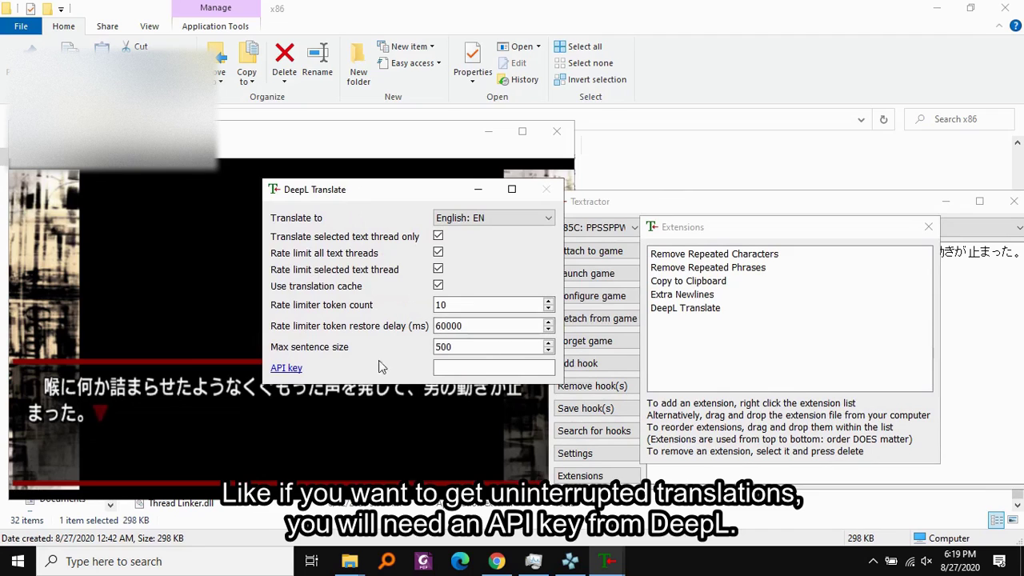
Open the DeepL Pro page and scroll down to its plans, then back to the top.
left_click(287, 369)
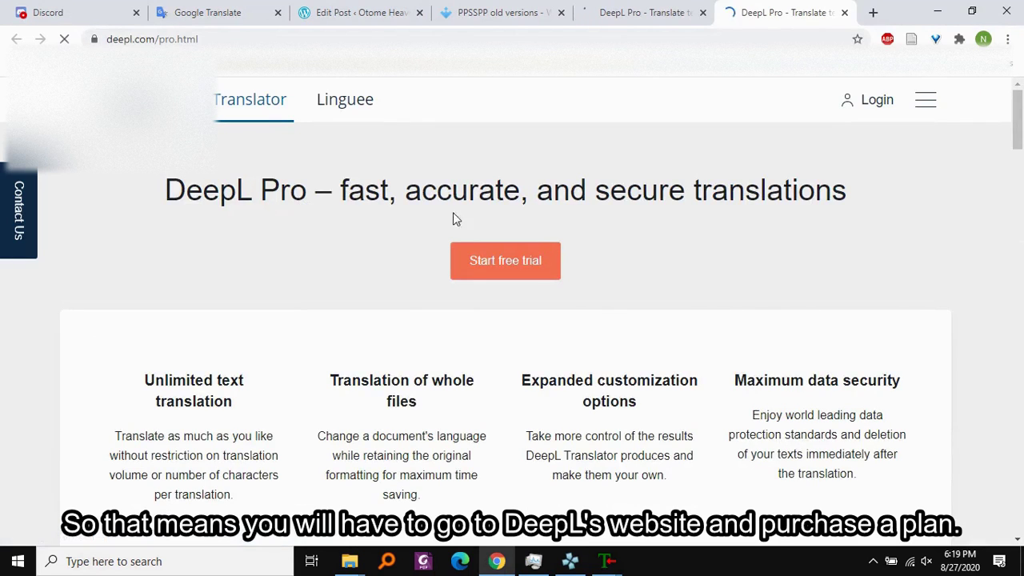
scroll(472, 373, "down", 5)
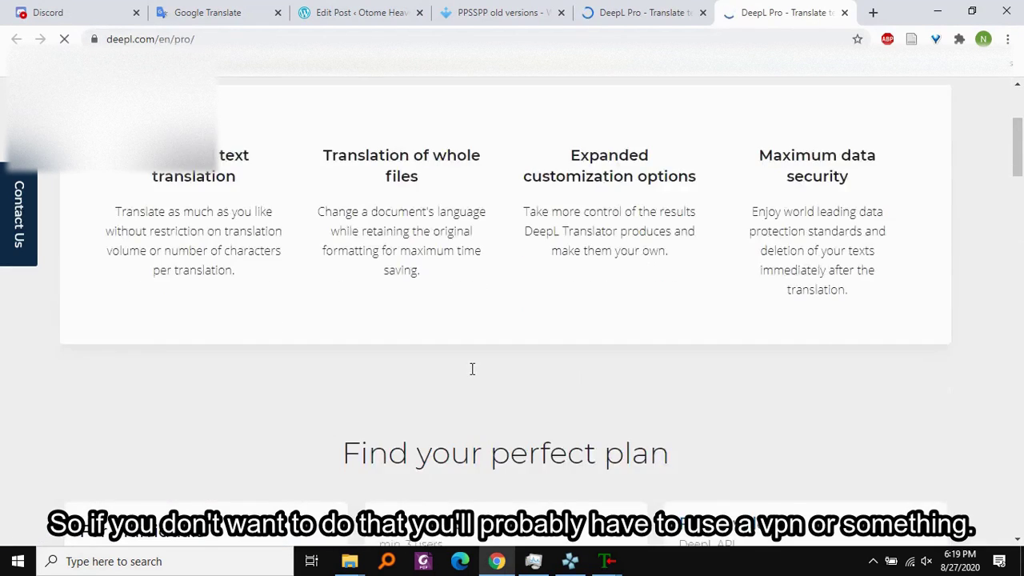
scroll(318, 348, "down", 1)
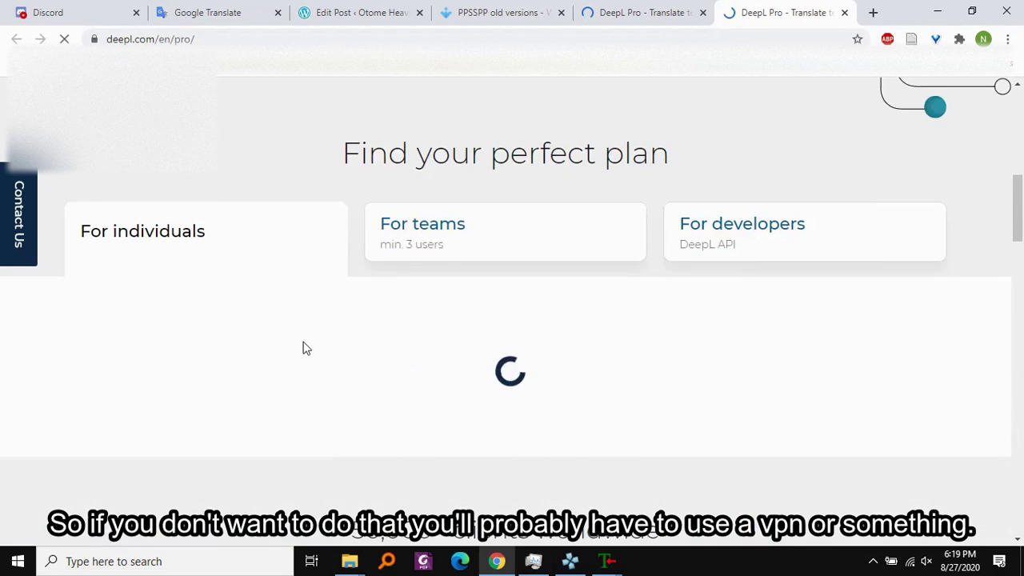
scroll(405, 178, "up", 5)
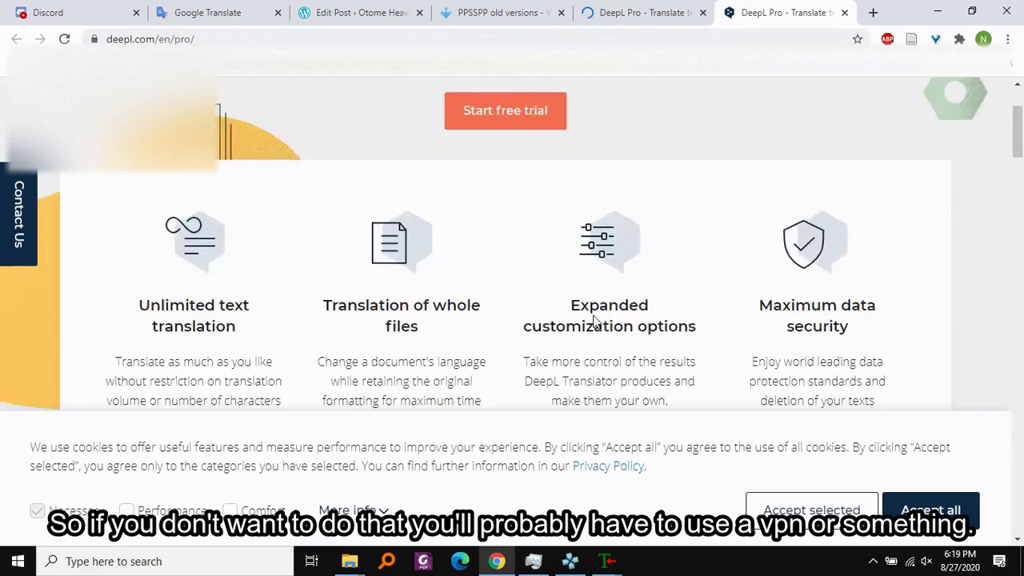
scroll(593, 320, "up", 2)
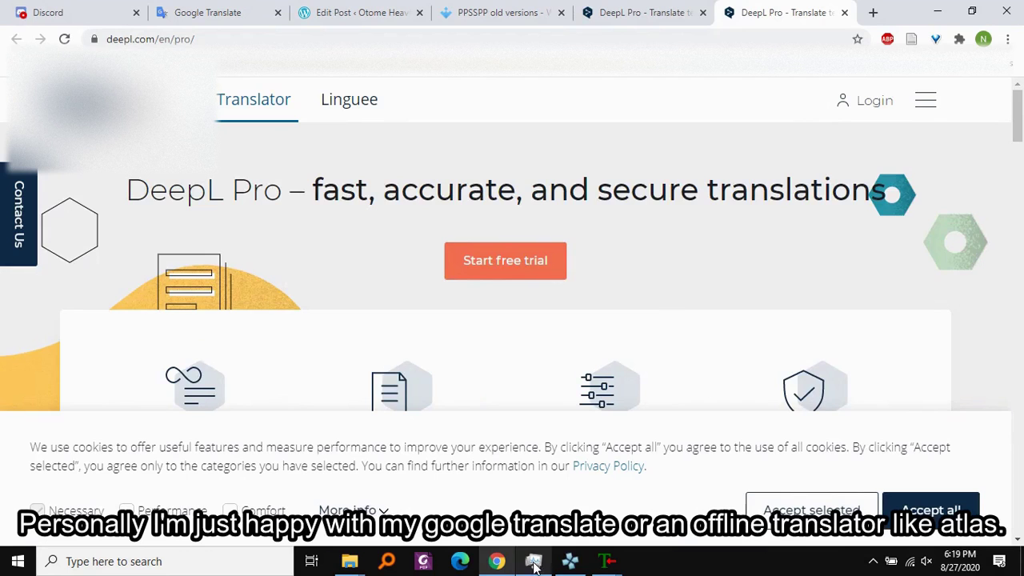
Close Textractor's extensions list and enlarge the PPSSPP game window.
mouse_move(605, 560)
left_click(528, 484)
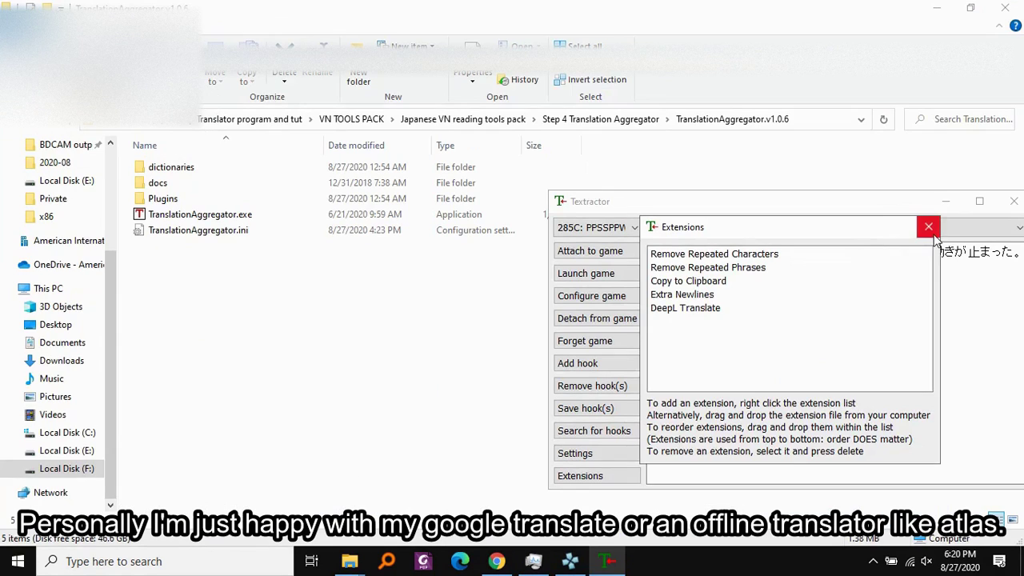
left_click(929, 227)
left_click(570, 561)
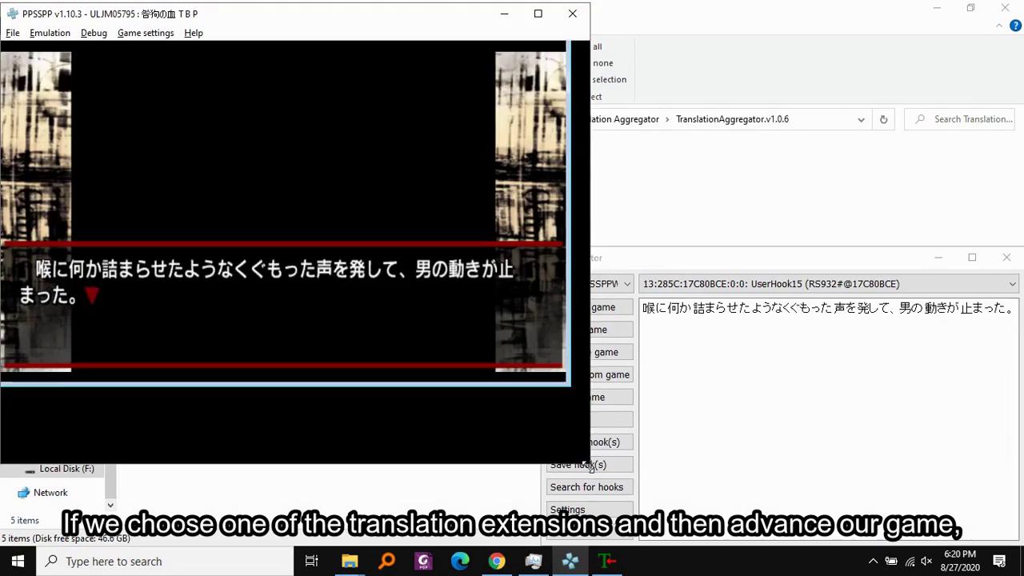
left_click_drag(617, 470, 632, 471)
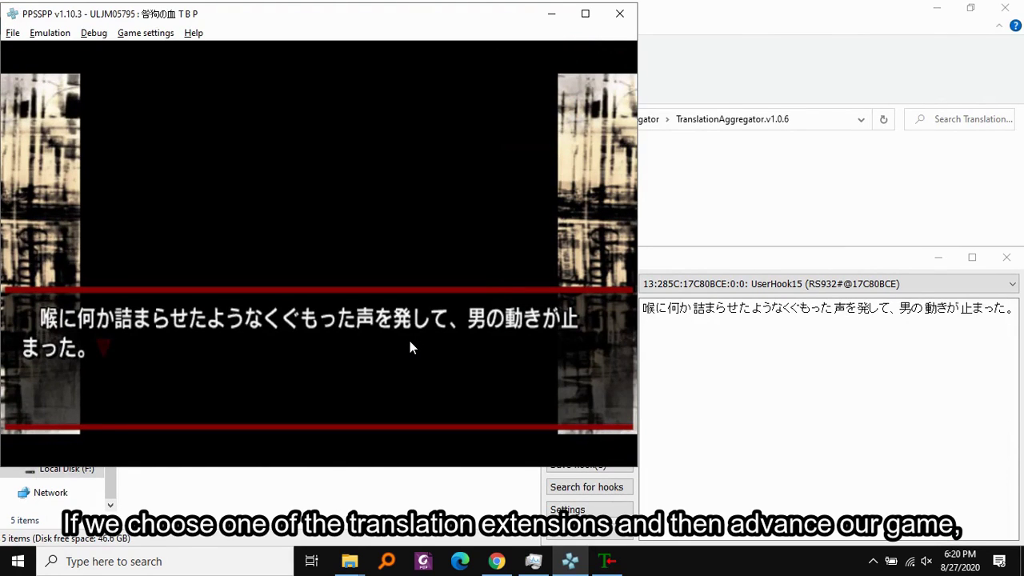
Advance three dialogue lines with x until DeepL returns 'Too many requests'.
key("x")
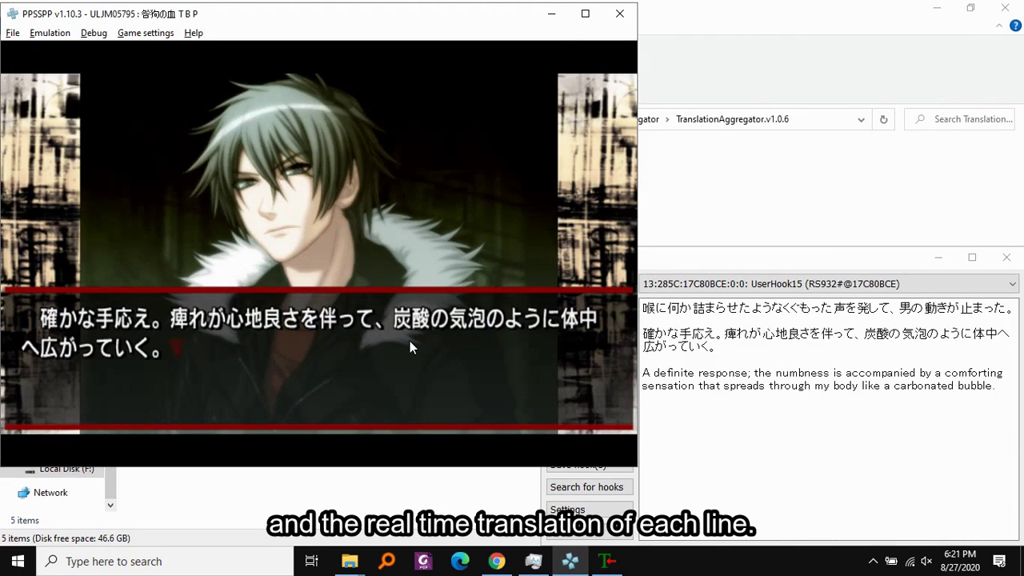
key("x")
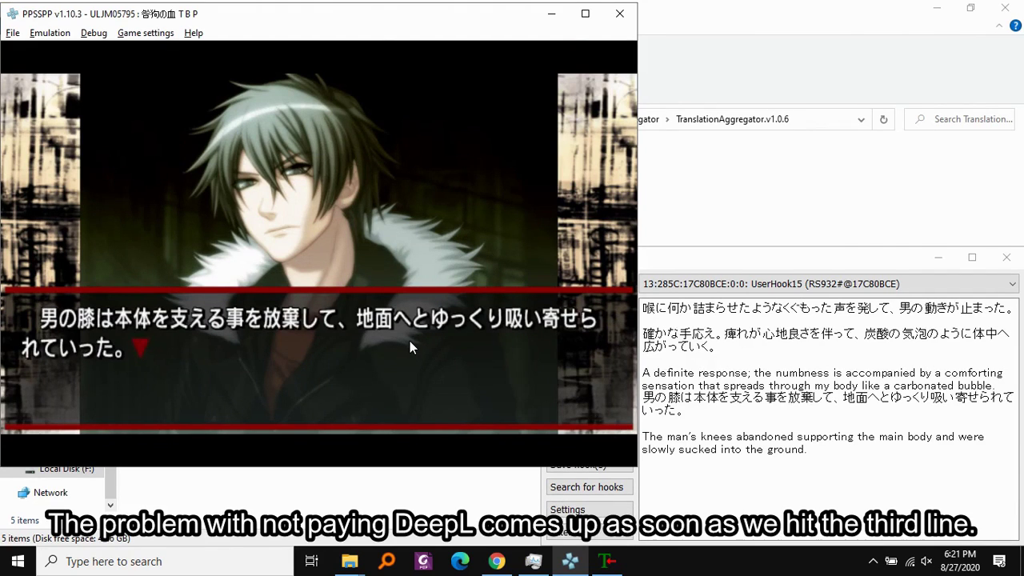
key("x")
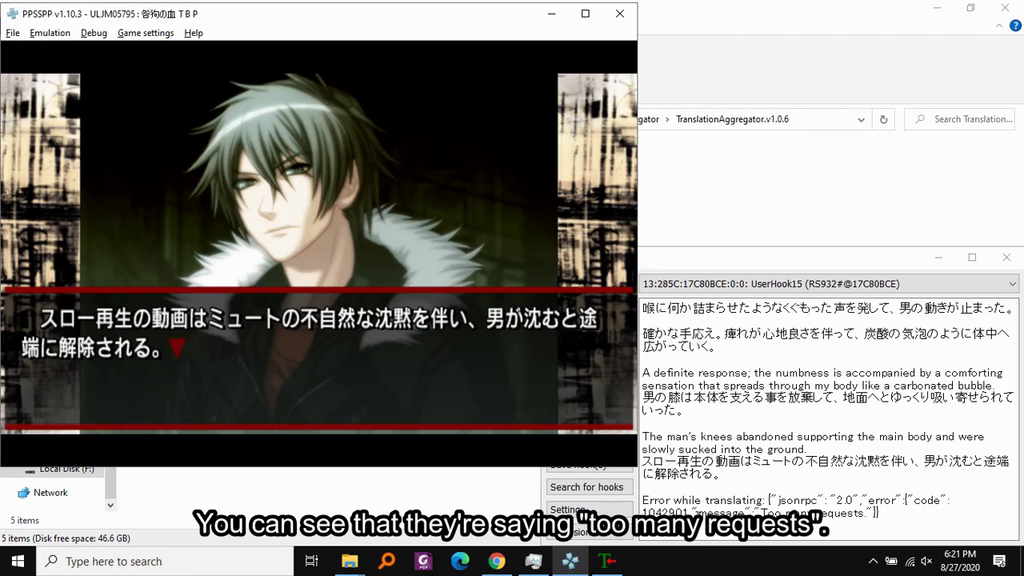
Delete the DeepL Translate extension and add Google Translate.dll in its place.
left_click(587, 534)
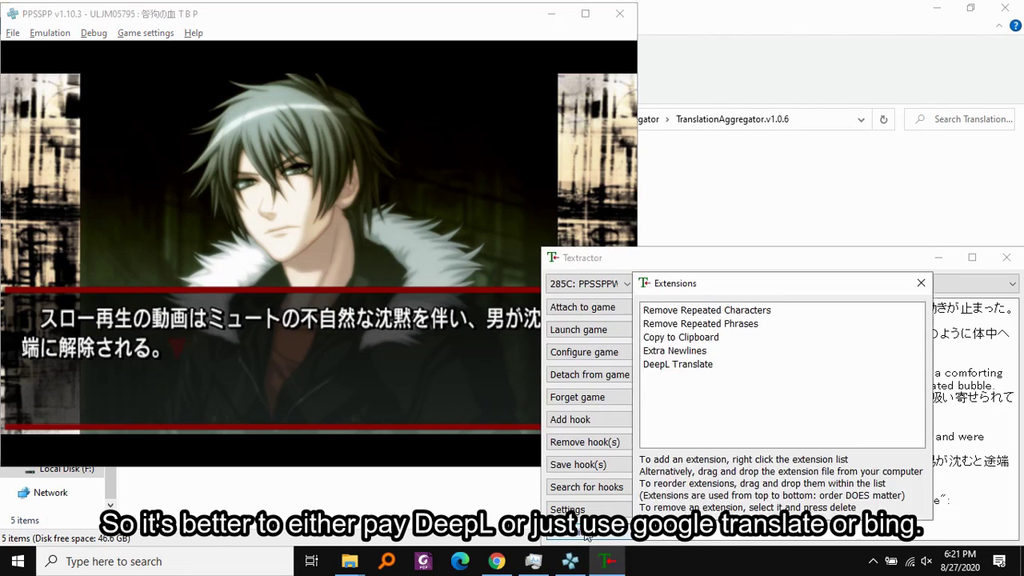
right_click(681, 368)
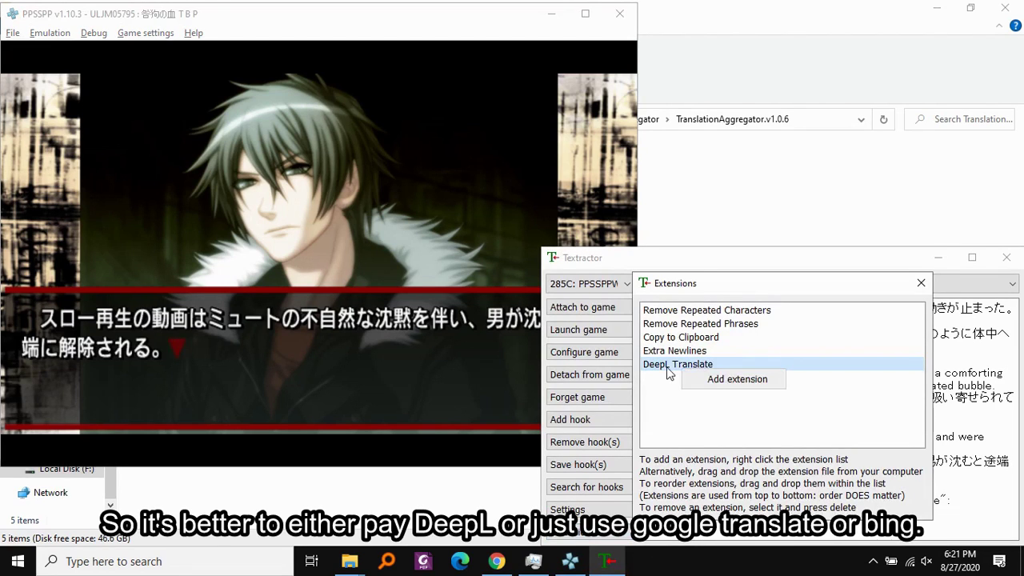
left_click(666, 367)
key("Delete")
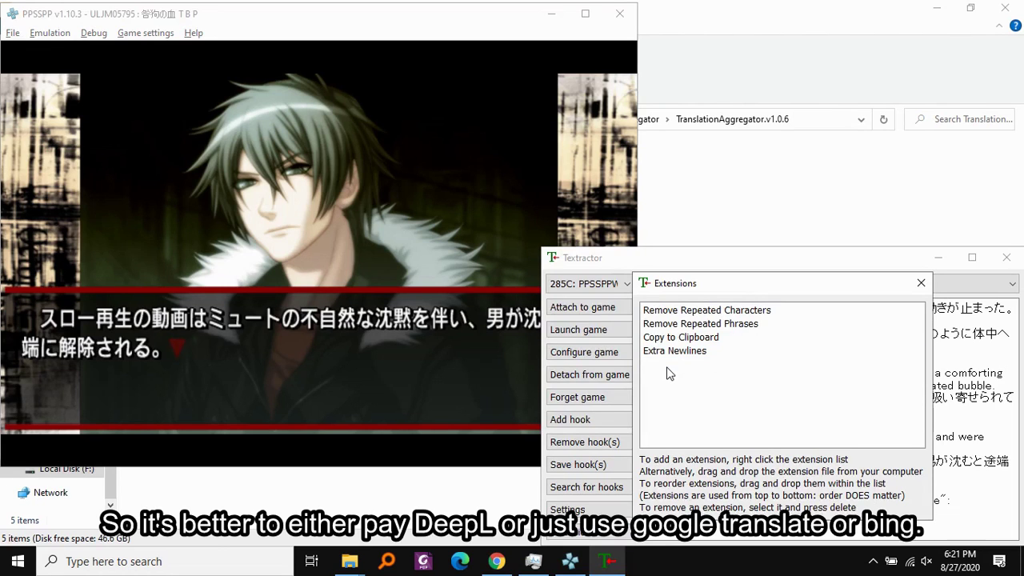
right_click(669, 374)
left_click(693, 374)
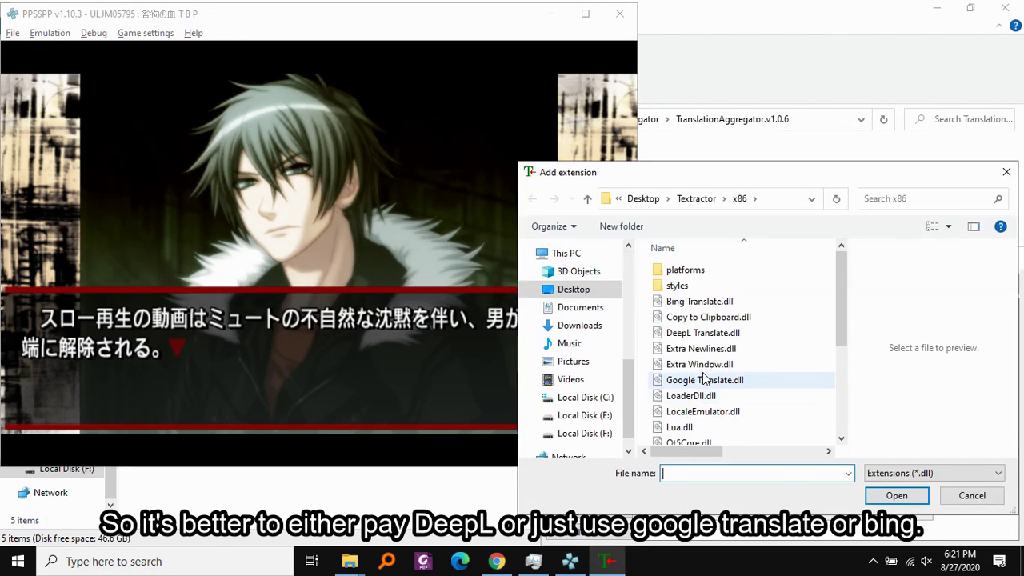
double_click(704, 379)
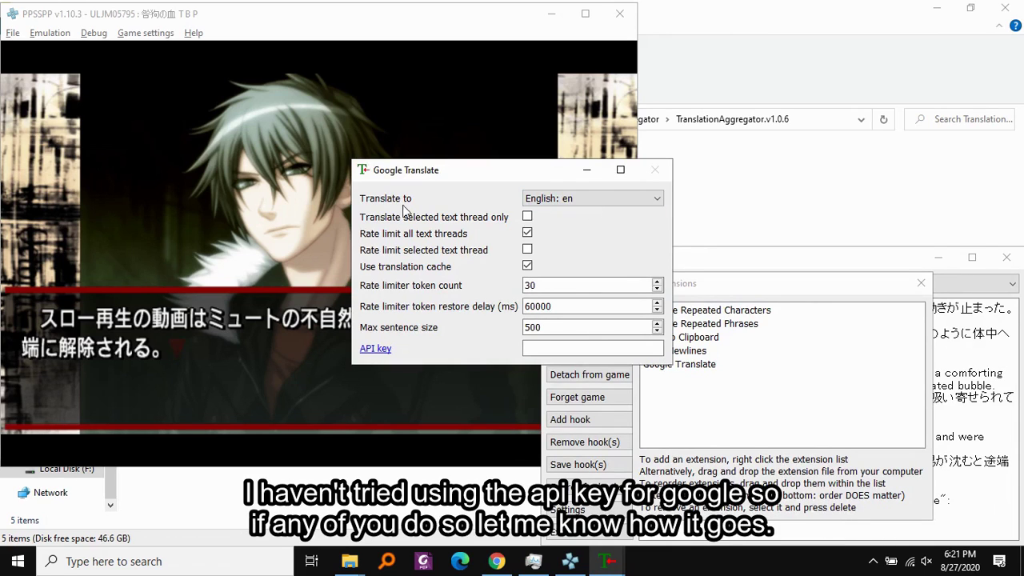
Open and skim the Google Translation API key tutorial in Chrome.
left_click(387, 353)
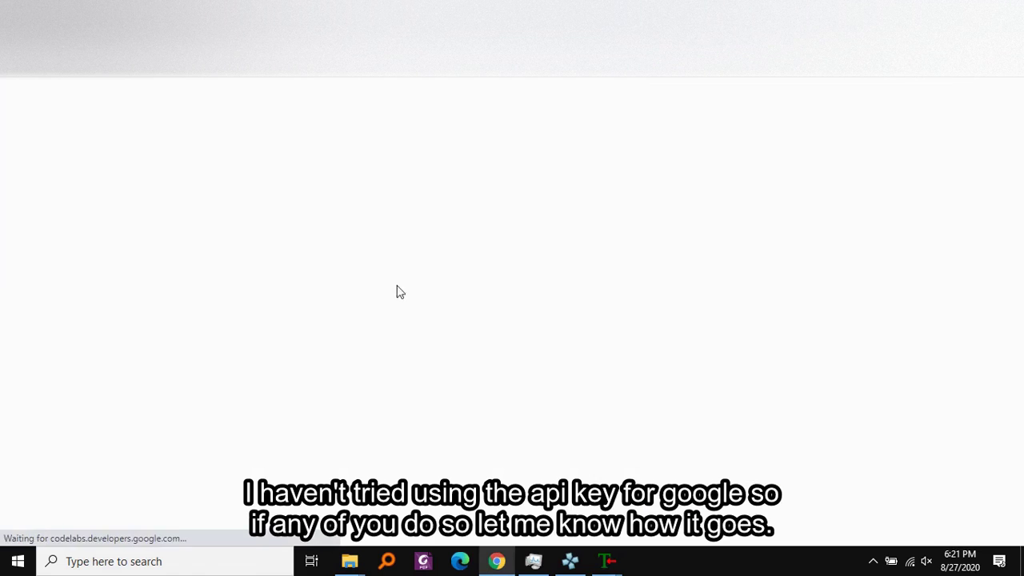
scroll(518, 282, "down", 2)
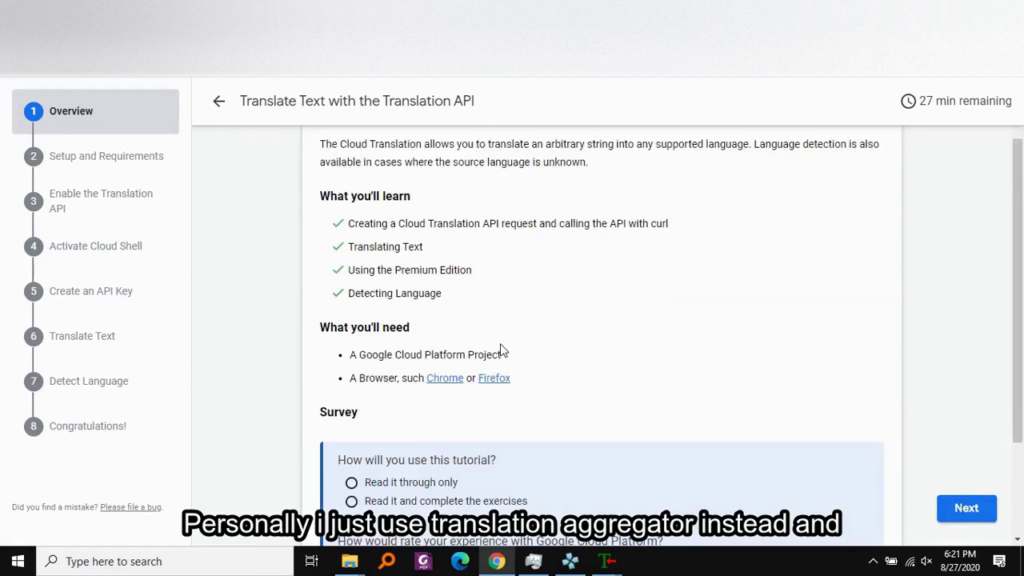
key("alt+Tab")
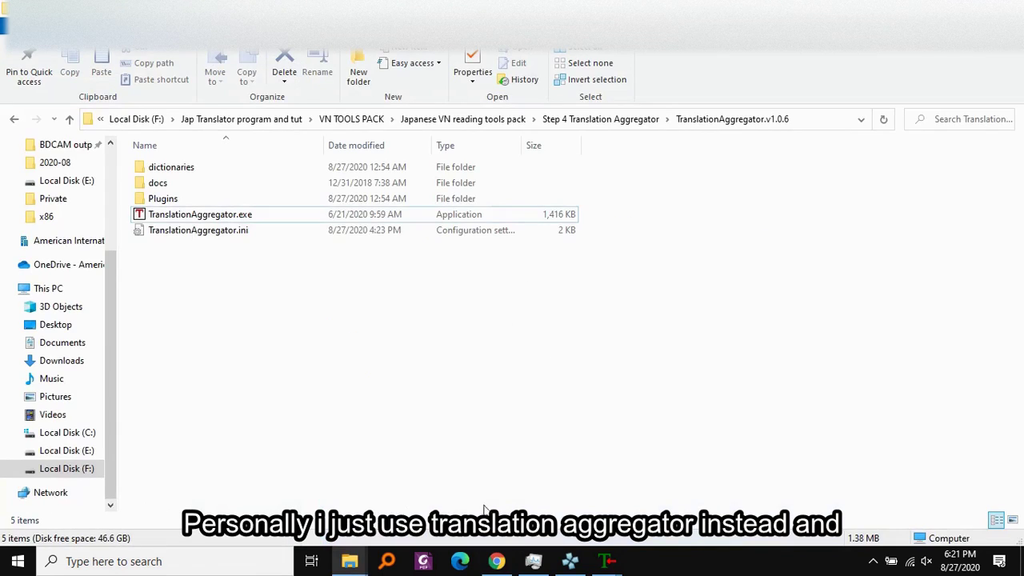
Hide the Google Translate settings window and bring Textractor back to the front.
mouse_move(608, 560)
left_click(693, 492)
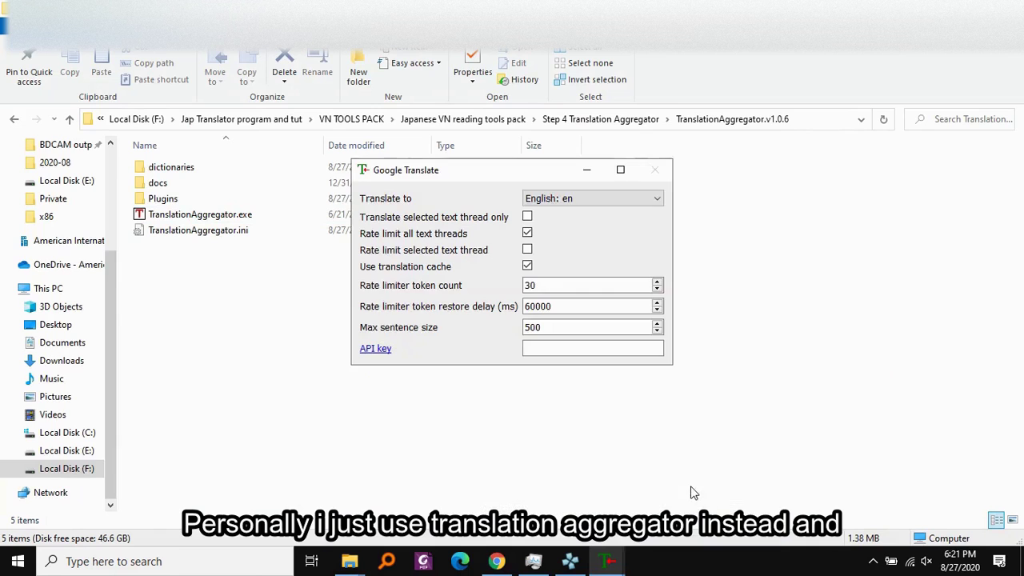
left_click(592, 171)
left_click(548, 496)
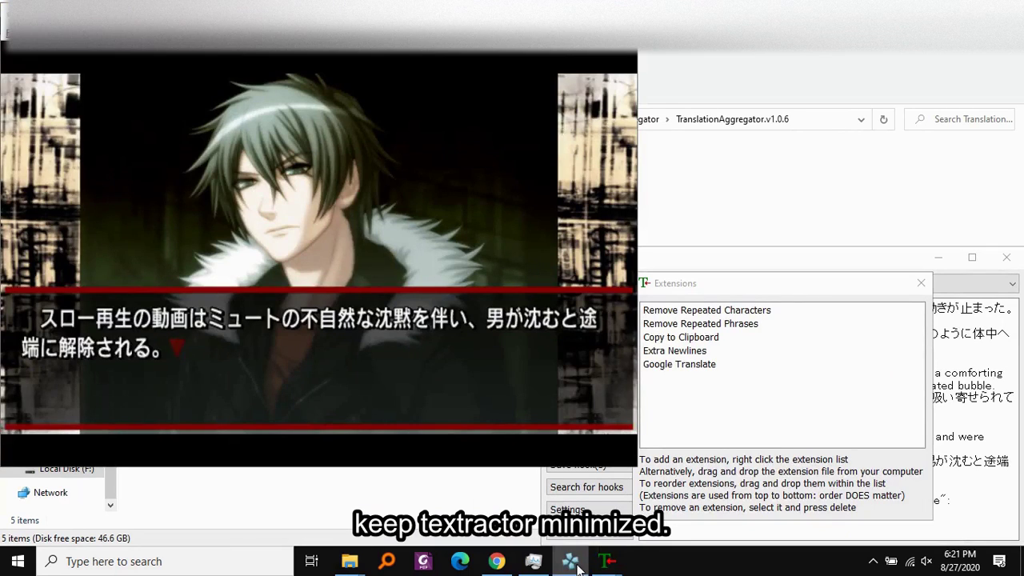
Close the extensions list and advance eight PPSSPP dialogue lines with x for Google translations.
left_click(921, 283)
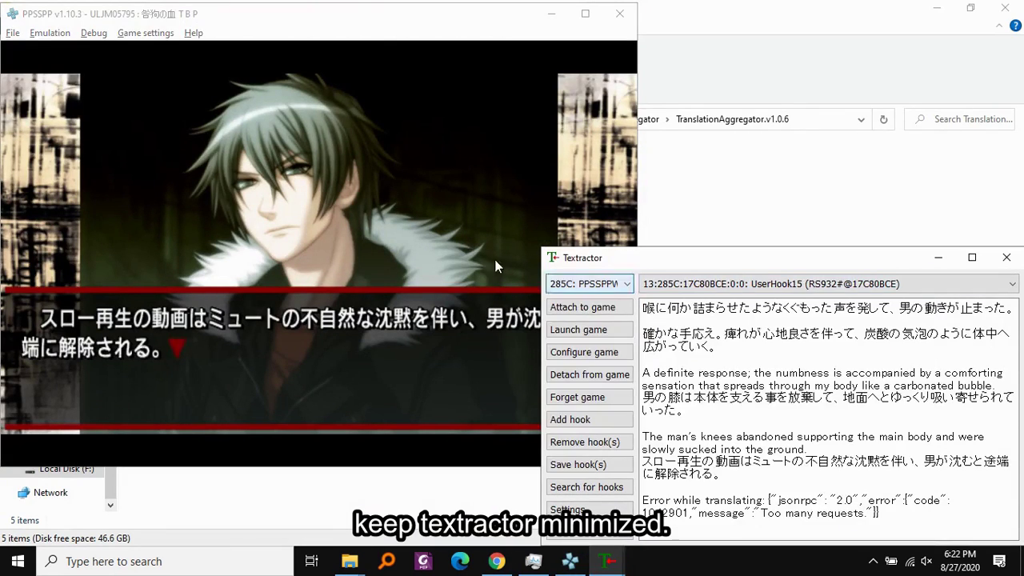
left_click(271, 224)
key("x")
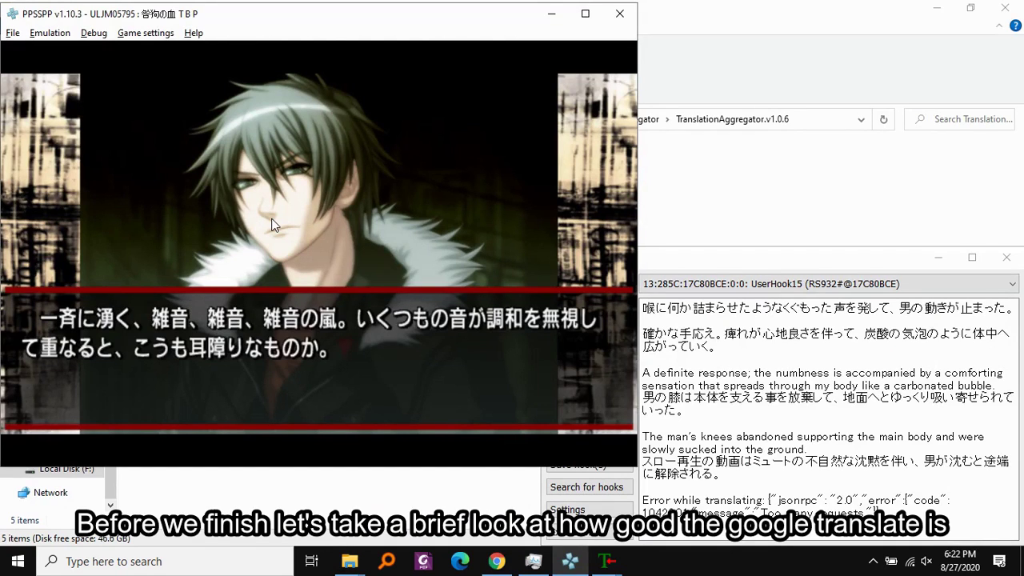
key("x")
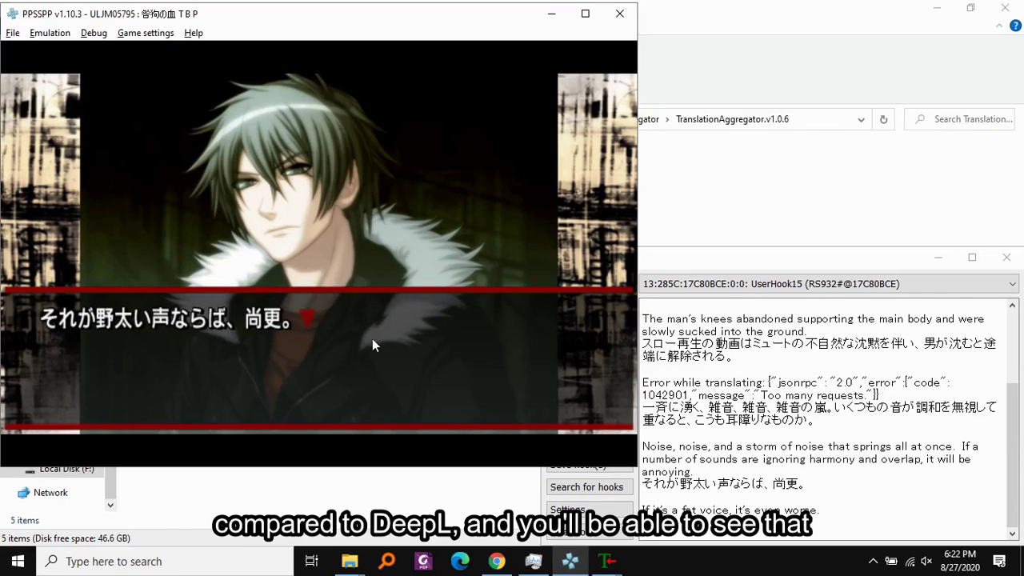
key("x")
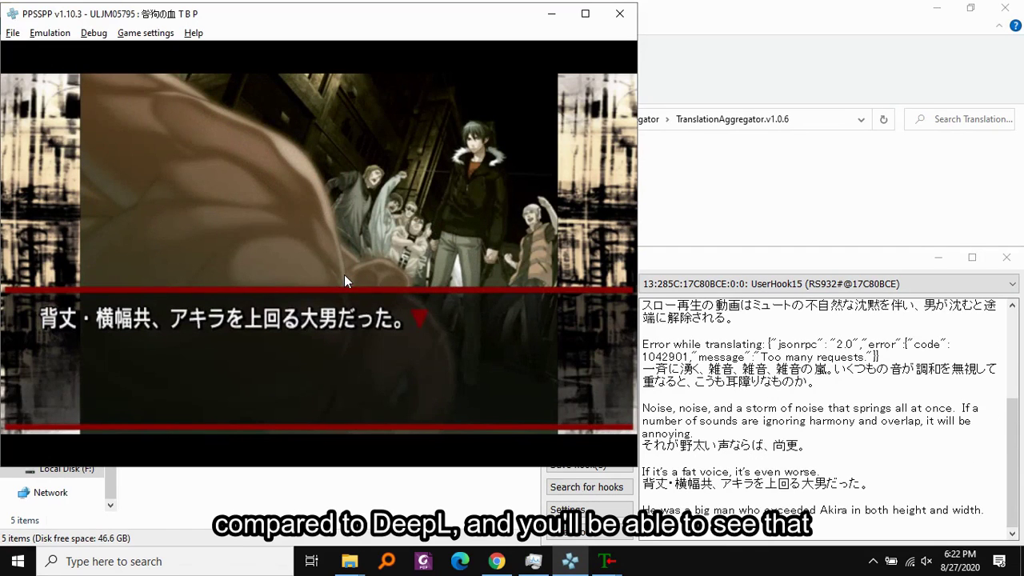
key("x")
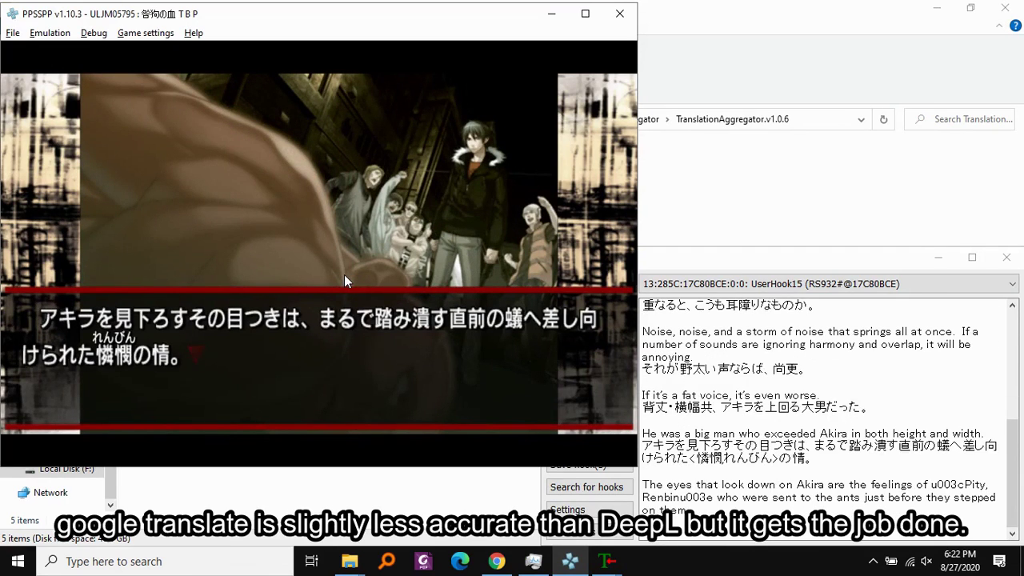
key("x")
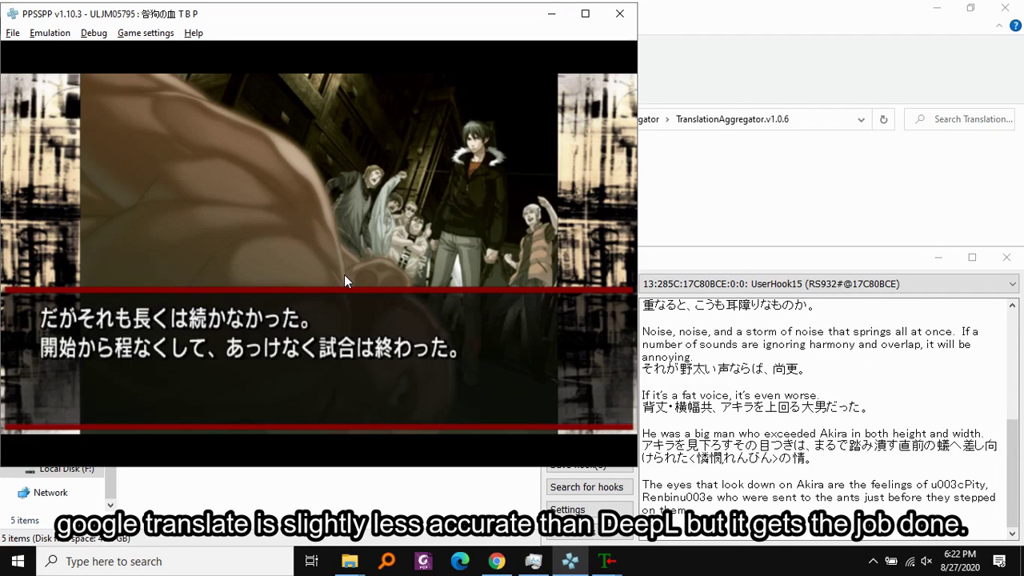
key("x")
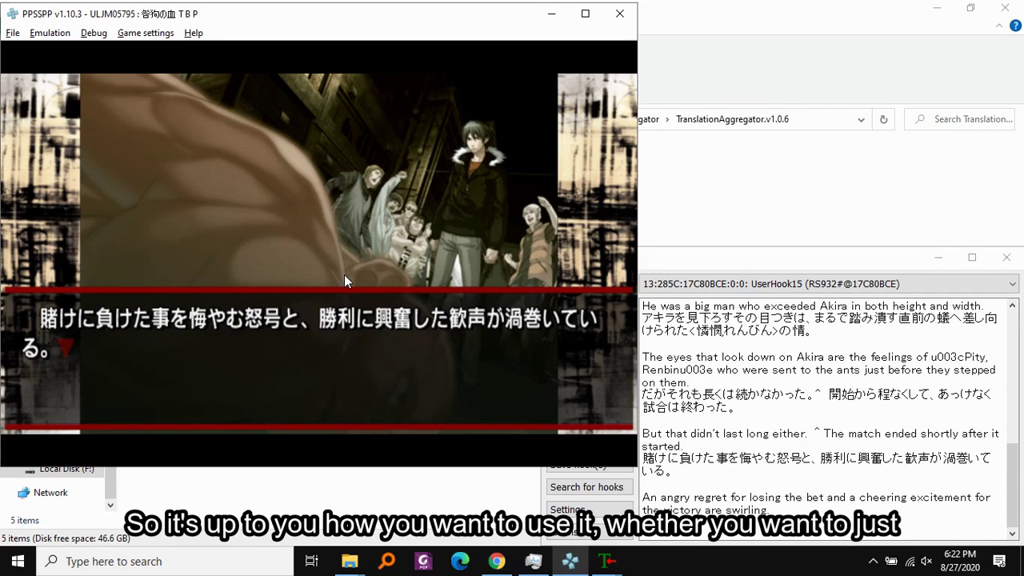
key("x")
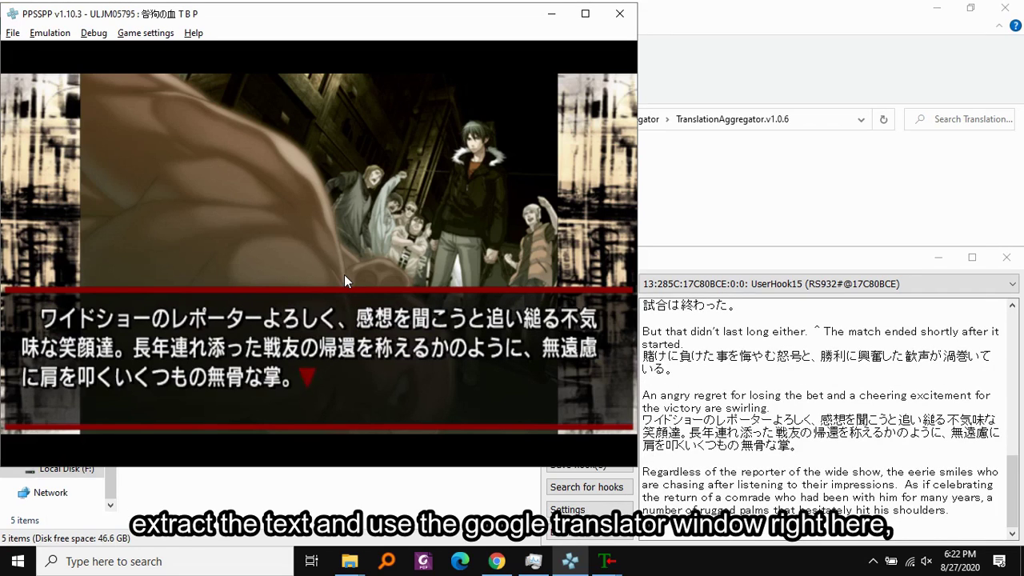
key("x")
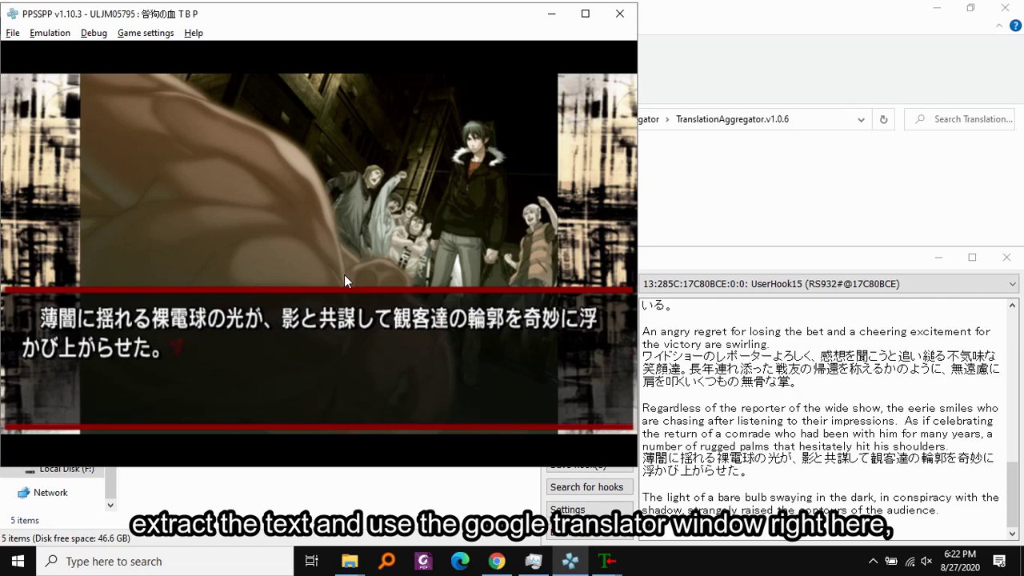